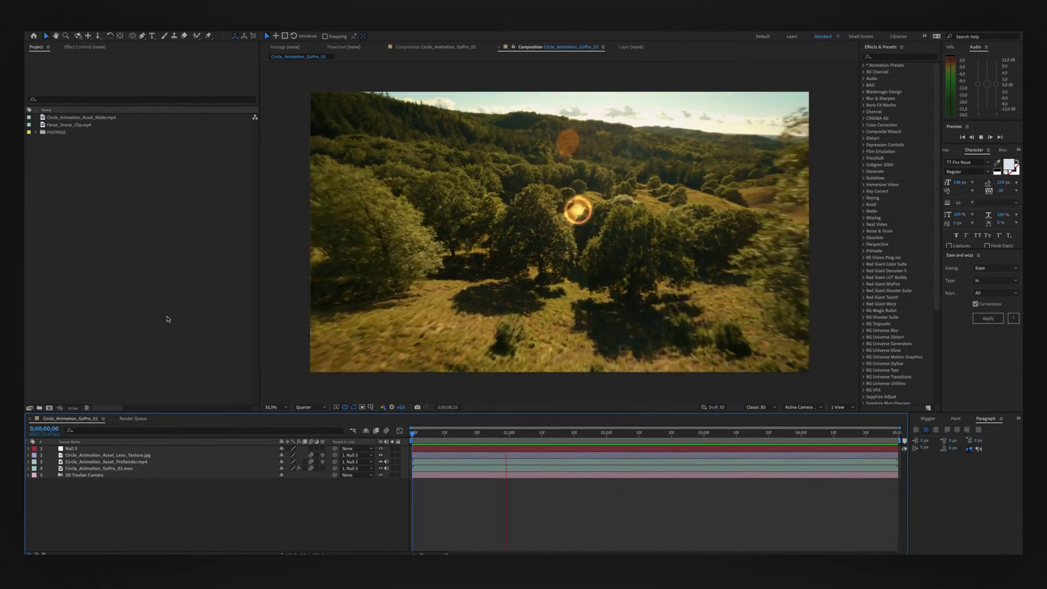
Step: Duplicate the Circle_Animation_Asset_PreRender.mp4 layer at 0;00;01;08 and replace the copy's source with Circle_Animation_Asset_Matte.mp4
left_click(477, 432)
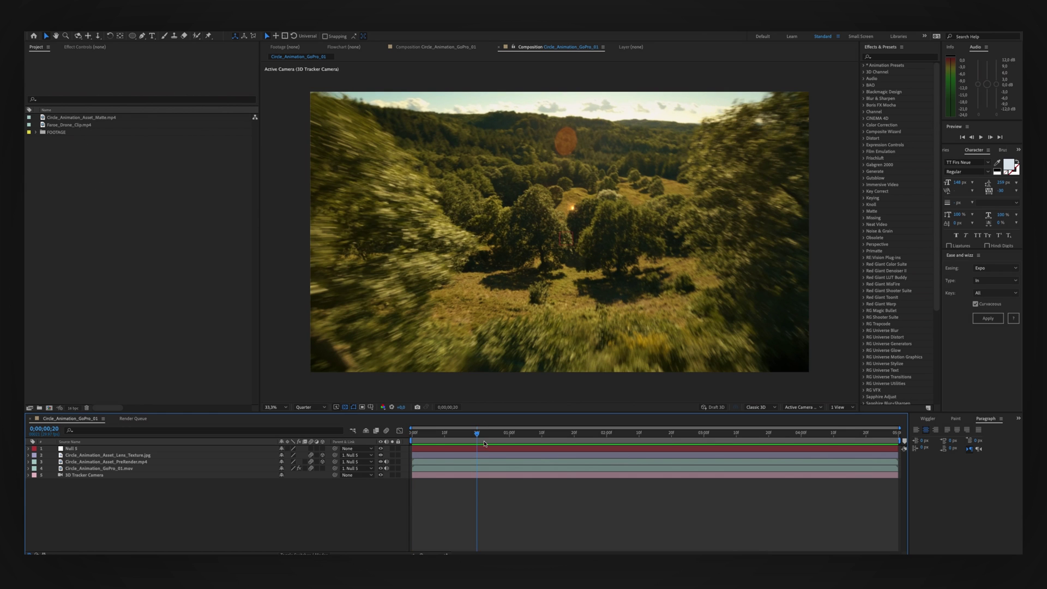
left_click_drag(474, 434, 535, 434)
left_click(131, 462)
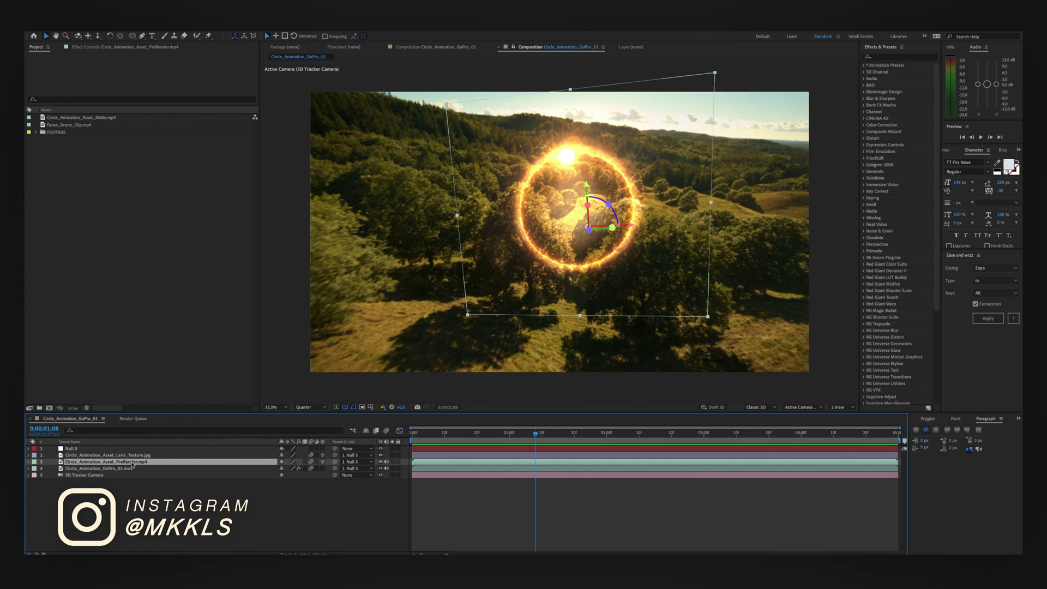
key("ctrl+d")
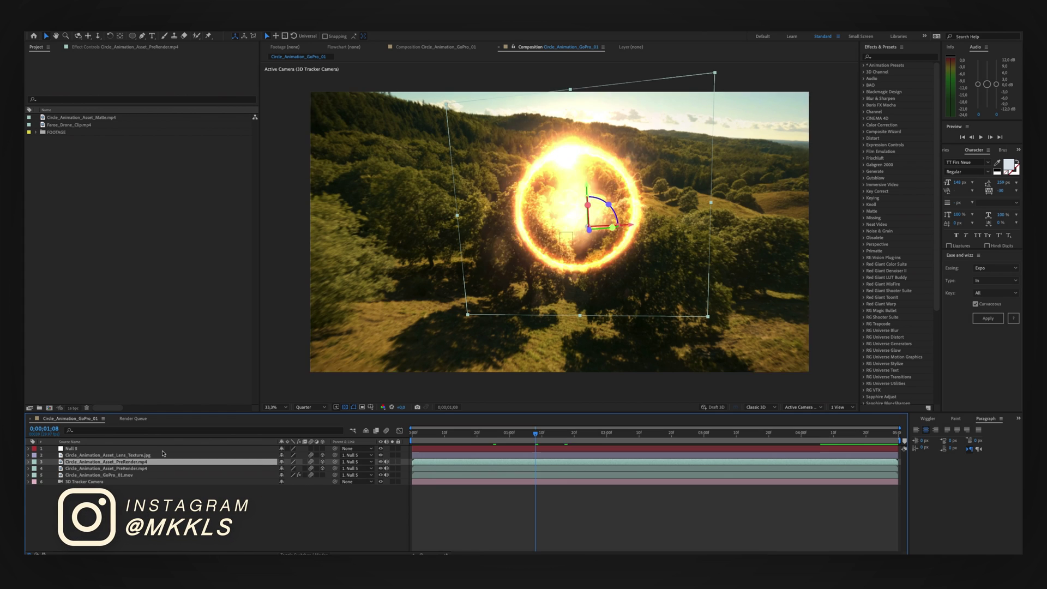
left_click_drag(81, 119, 143, 463)
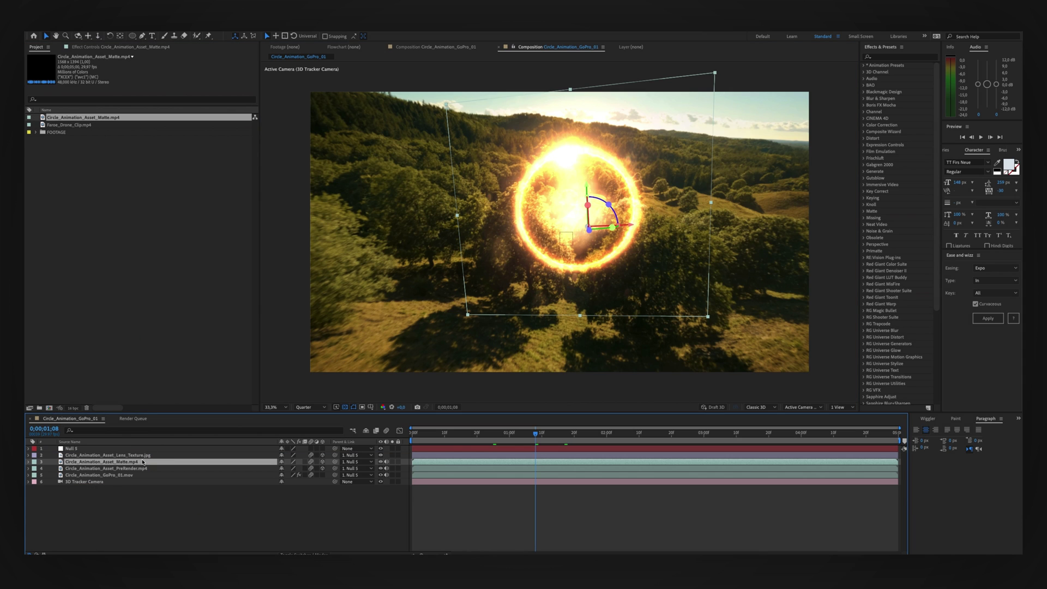
Step: Set the blending mode of the Circle_Animation_Asset_Matte.mp4 layer to Normal
left_click(317, 554)
left_click(289, 463)
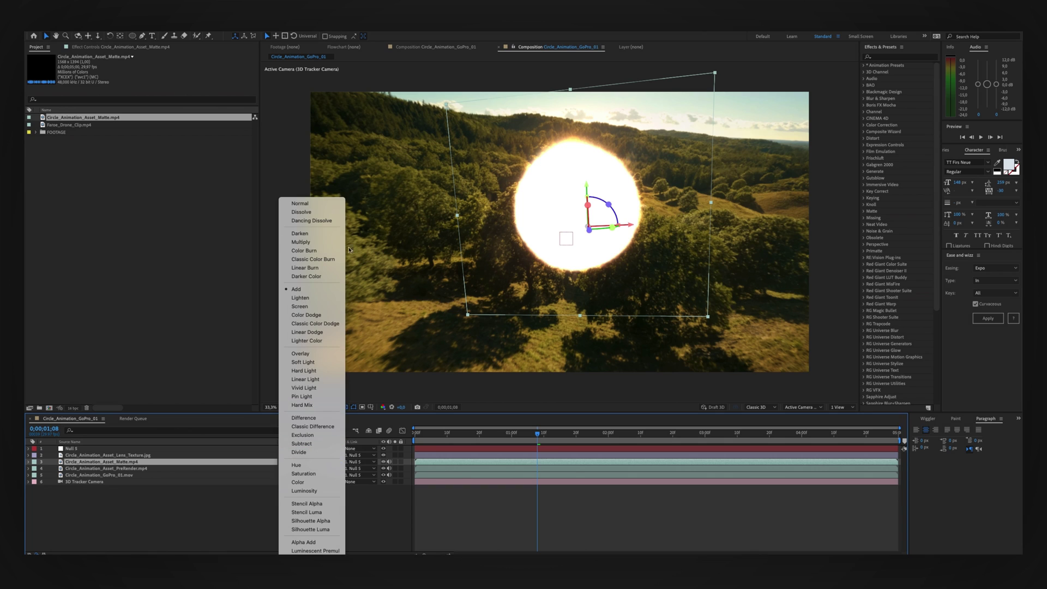
left_click(316, 204)
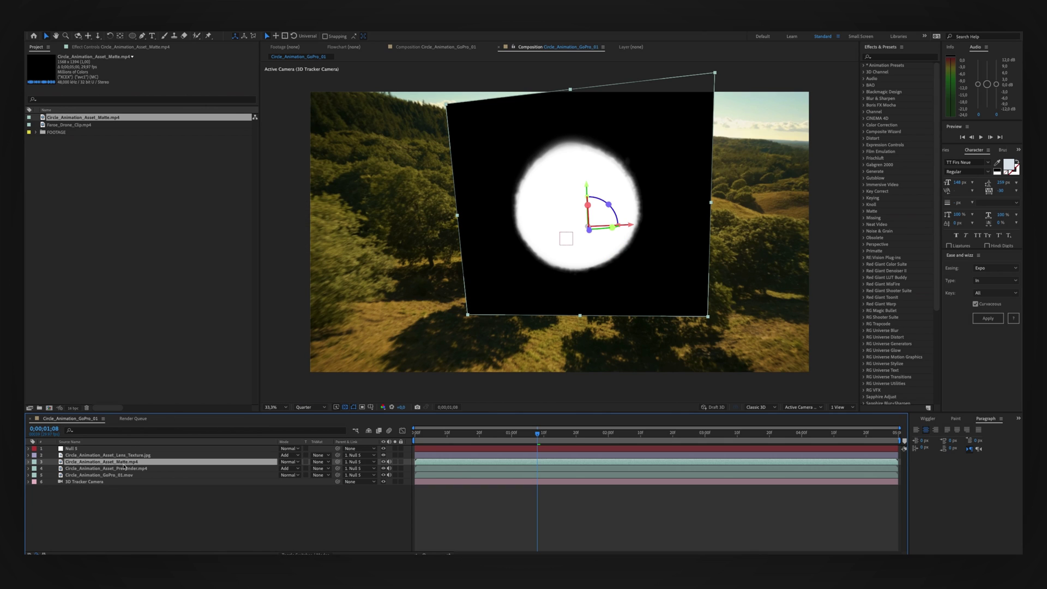
Step: Duplicate the matte layer and replace the lower copy's source with Faroe_Drone_Clip.mp4
key("ctrl+d")
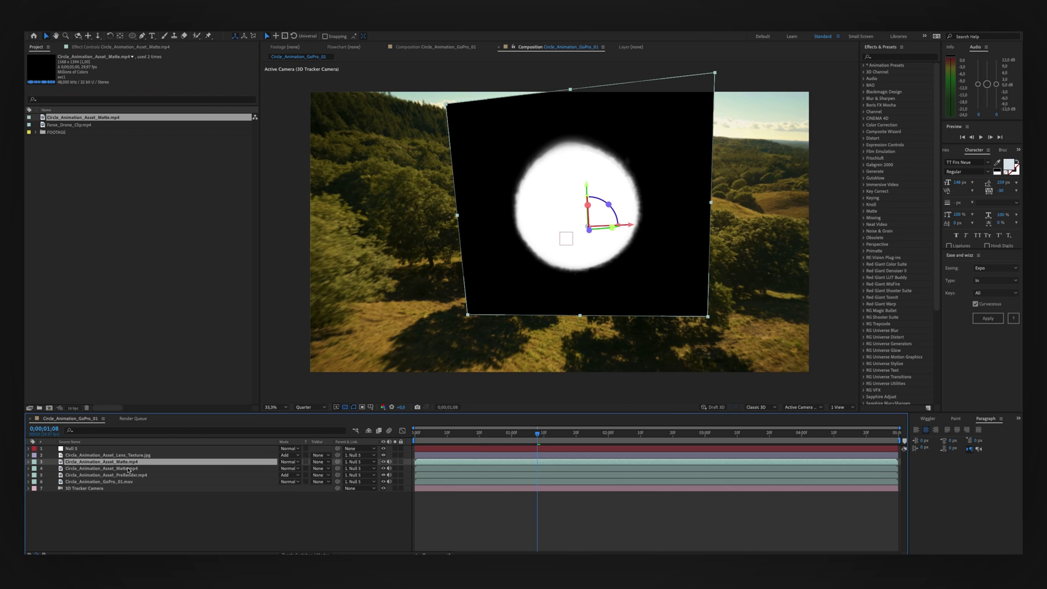
left_click(129, 469)
left_click(84, 125)
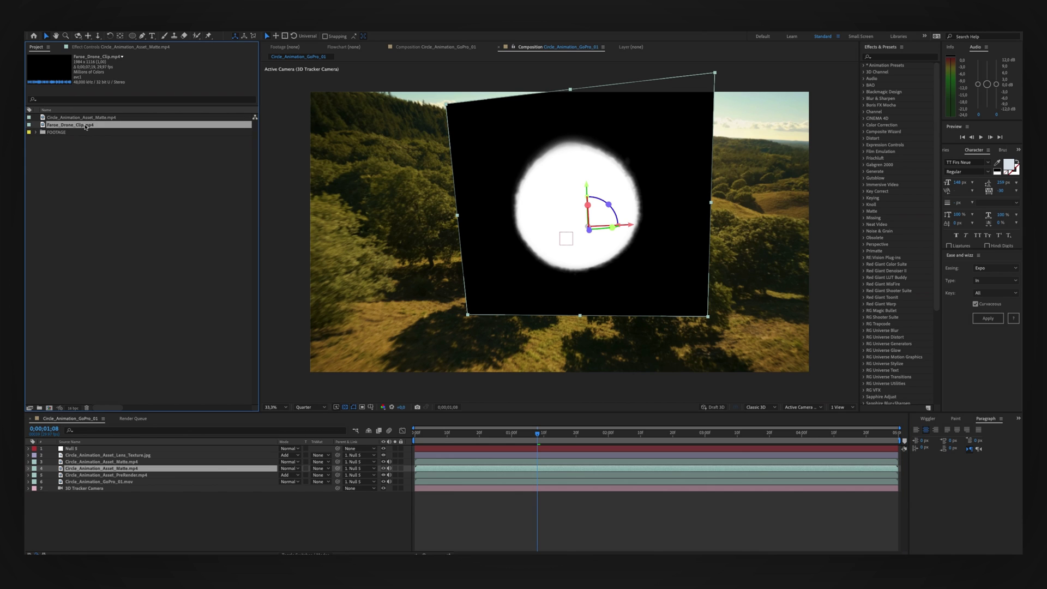
left_click_drag(111, 473, 115, 472)
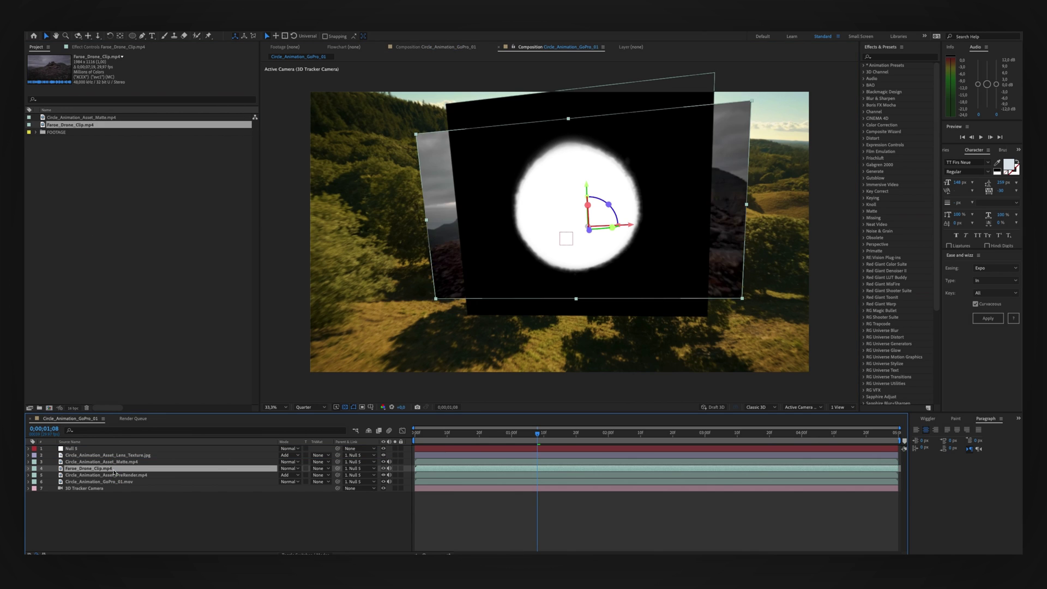
Step: Give the drone clip a Luma Matte from the matte layer and move both layers below the PreRender layer
left_click(321, 469)
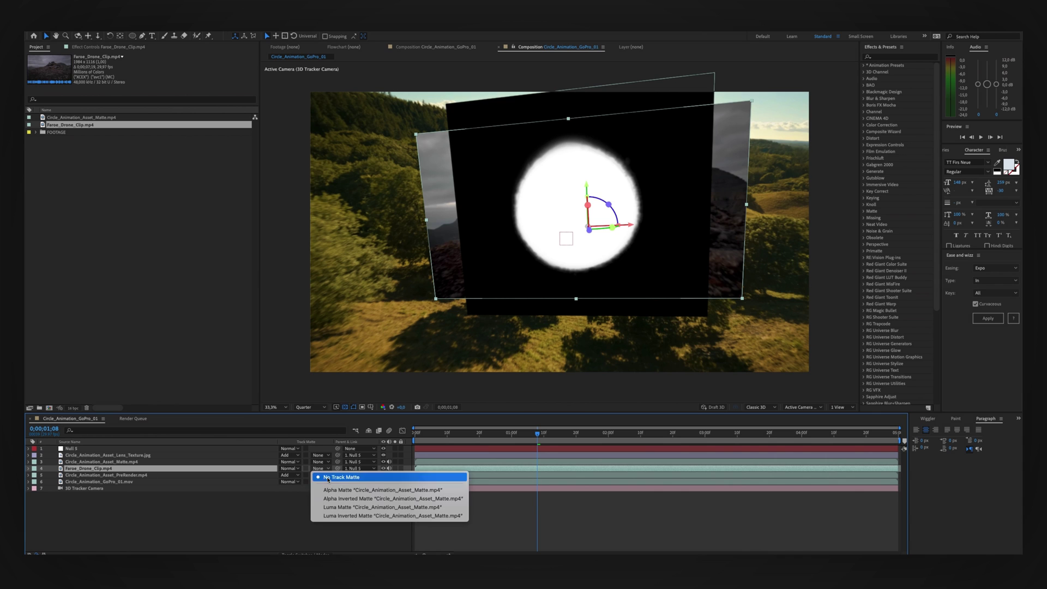
left_click(356, 507)
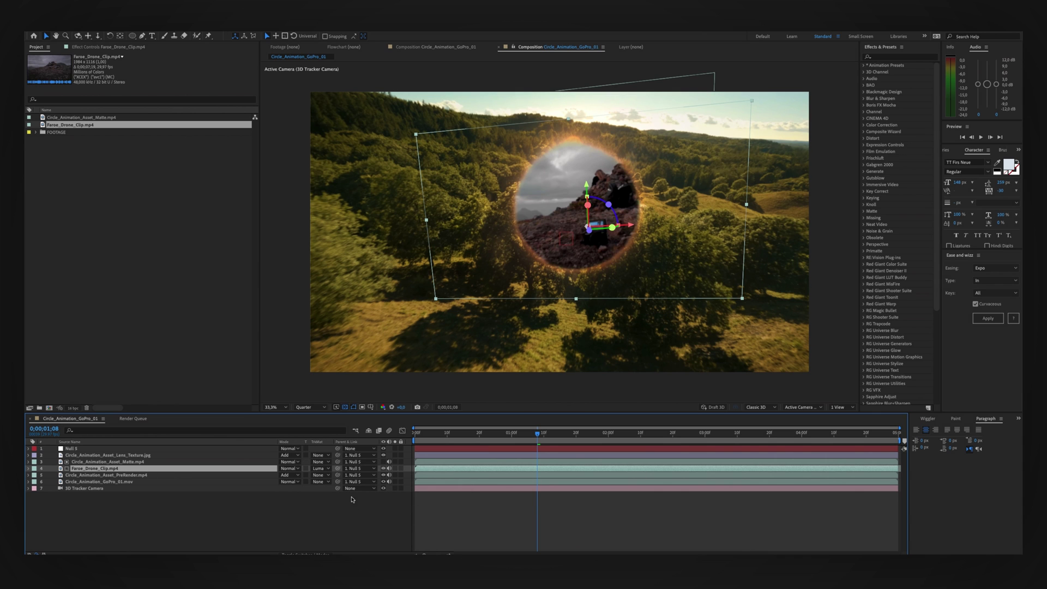
left_click(141, 463, "shift")
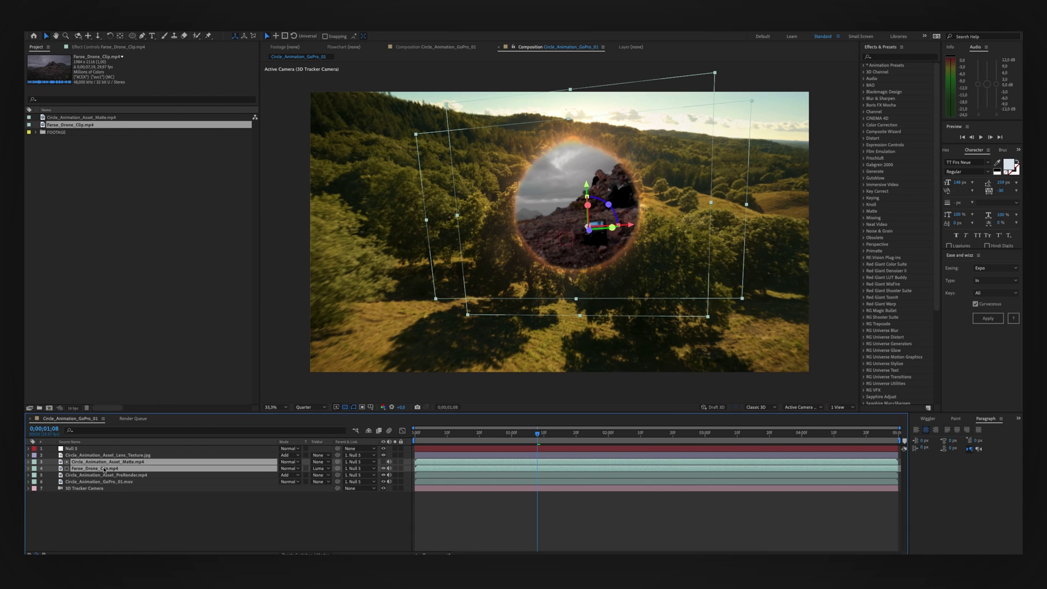
left_click_drag(101, 469, 112, 483)
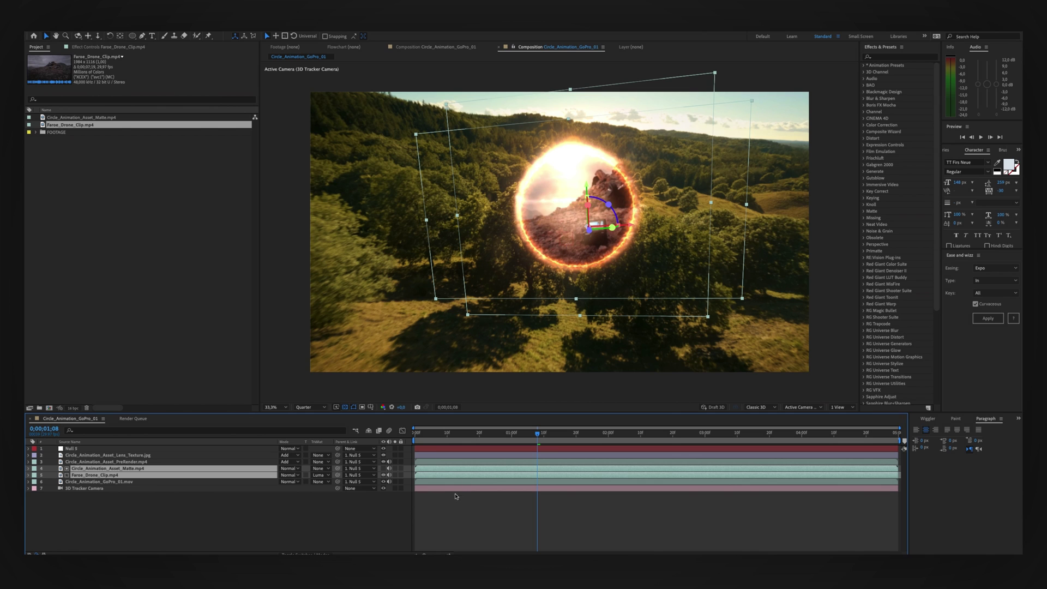
Step: Preview the composite, then at 0;00;02;03 scale down the drone clip layer and straighten its rotation to match the frame
key("space")
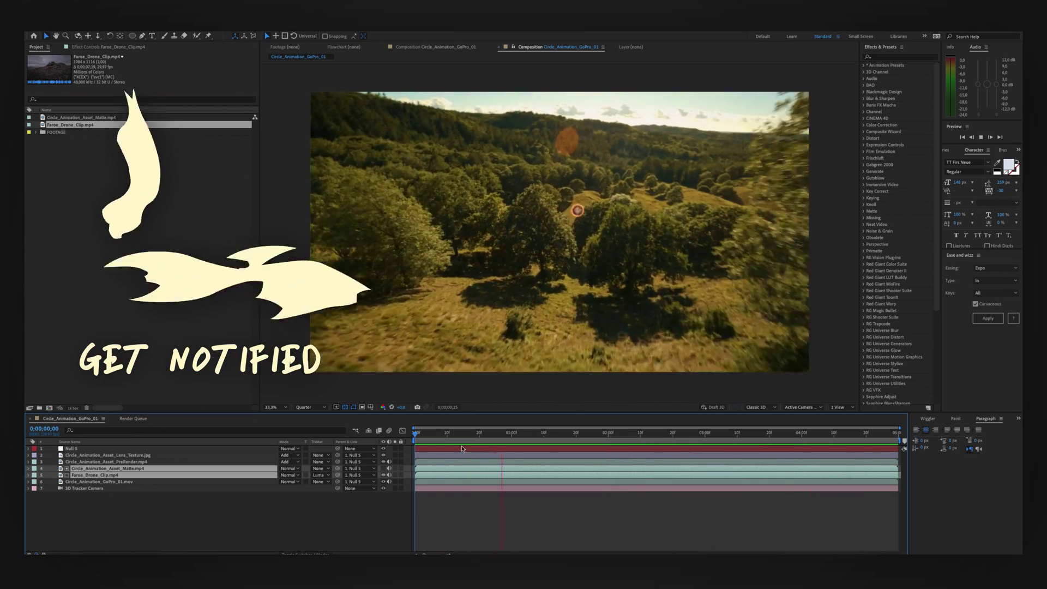
left_click_drag(501, 434, 618, 428)
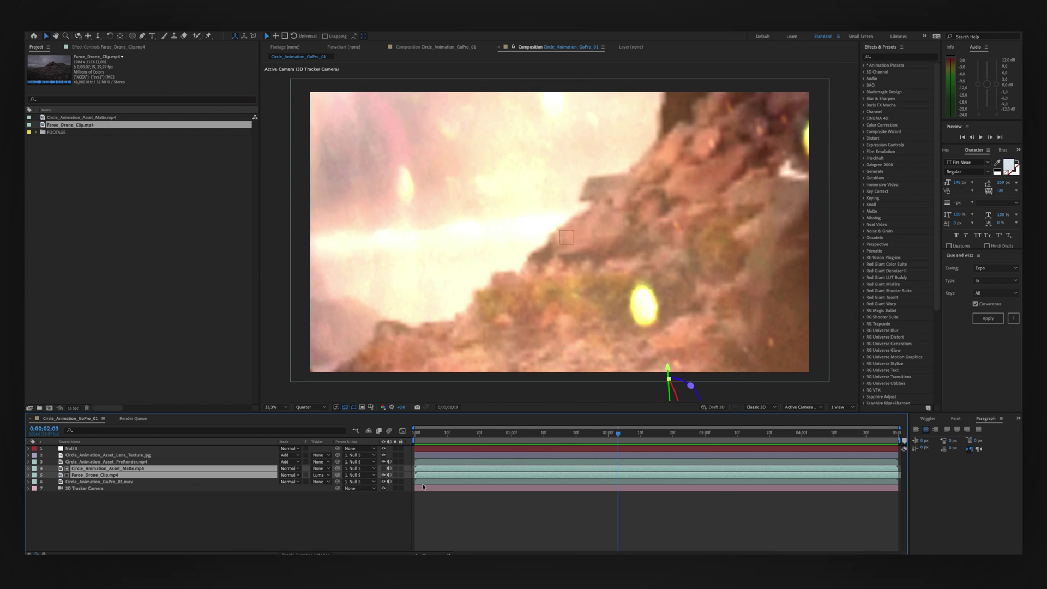
left_click(210, 501)
left_click(122, 476)
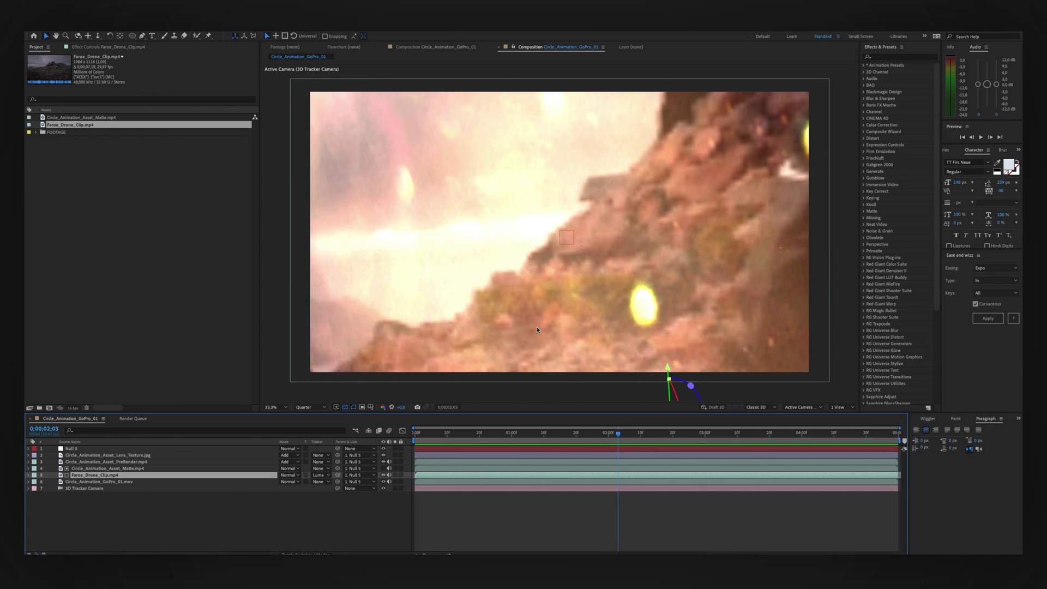
key("comma")
key("comma")
key("s")
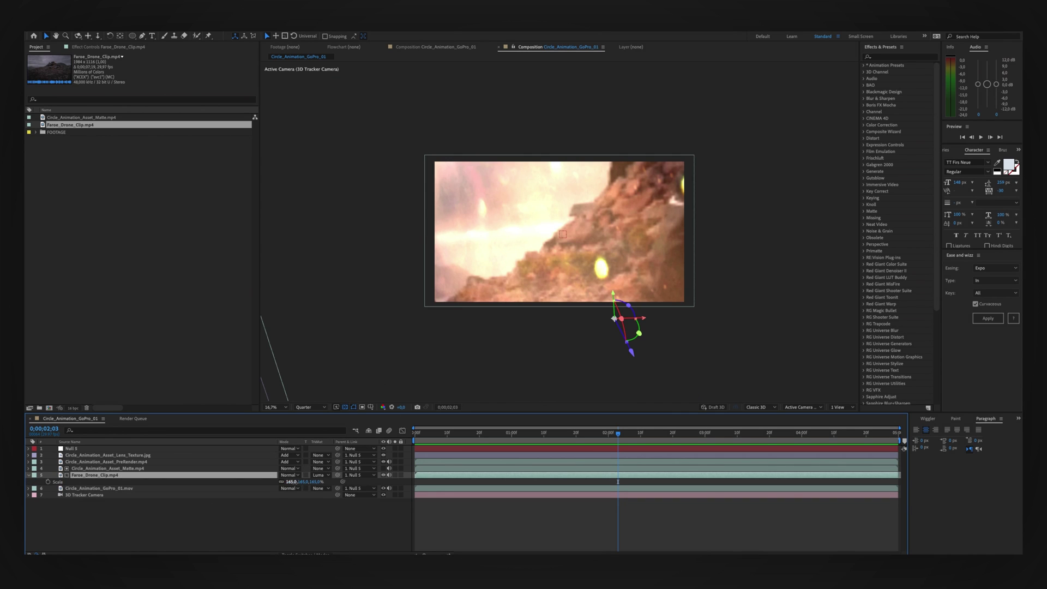
left_click_drag(293, 482, 435, 500)
key("r")
Step: Shift the drone clip's anchor point until it lines up with the composition frame and fine-tune its scale to fill it
key("a")
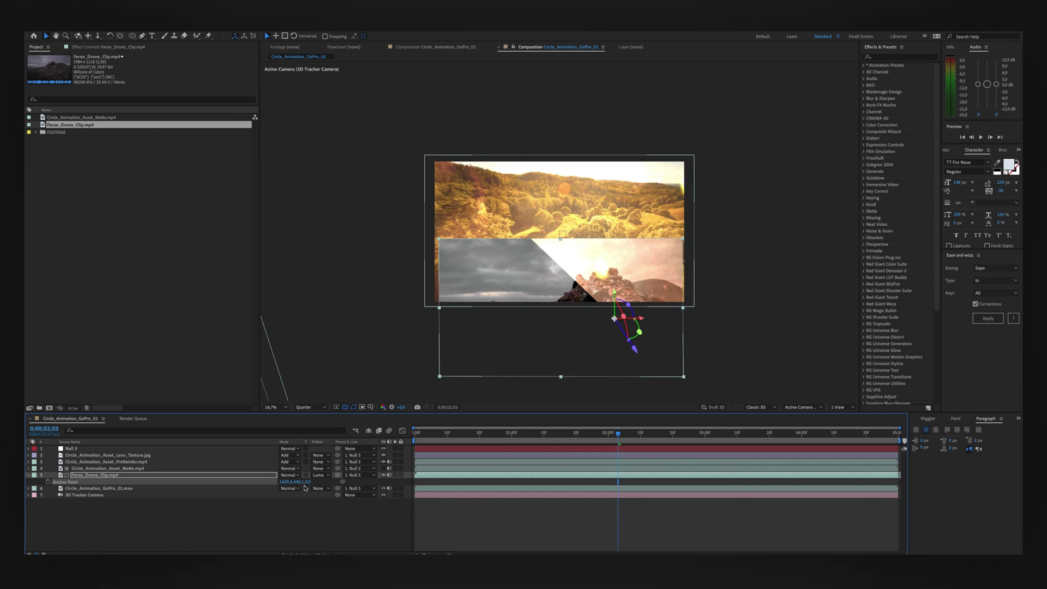
left_click_drag(299, 481, 529, 486)
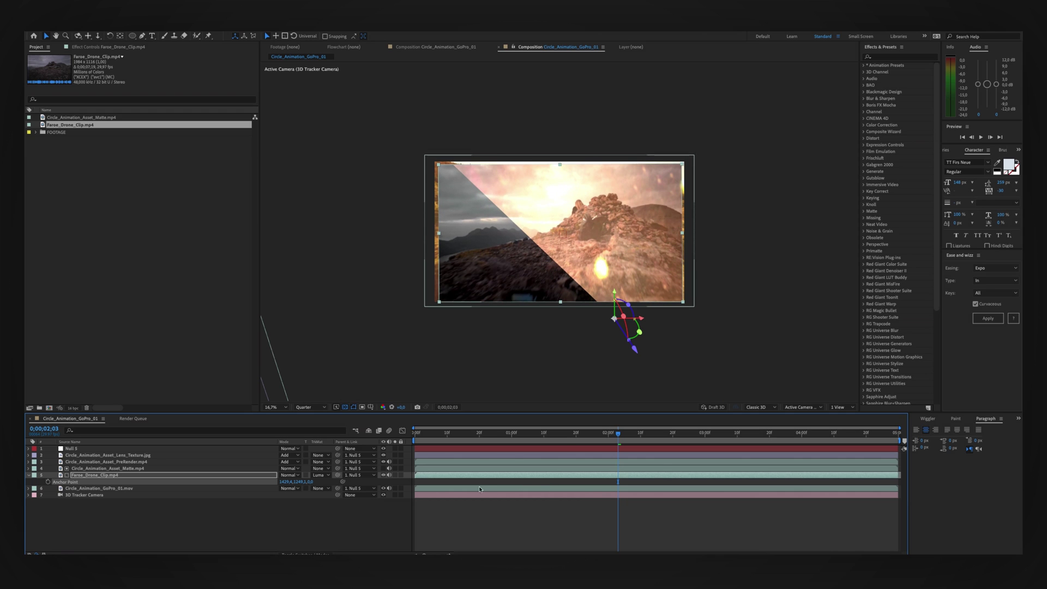
key("s")
left_click_drag(289, 486, 291, 482)
key("a")
left_click(111, 475)
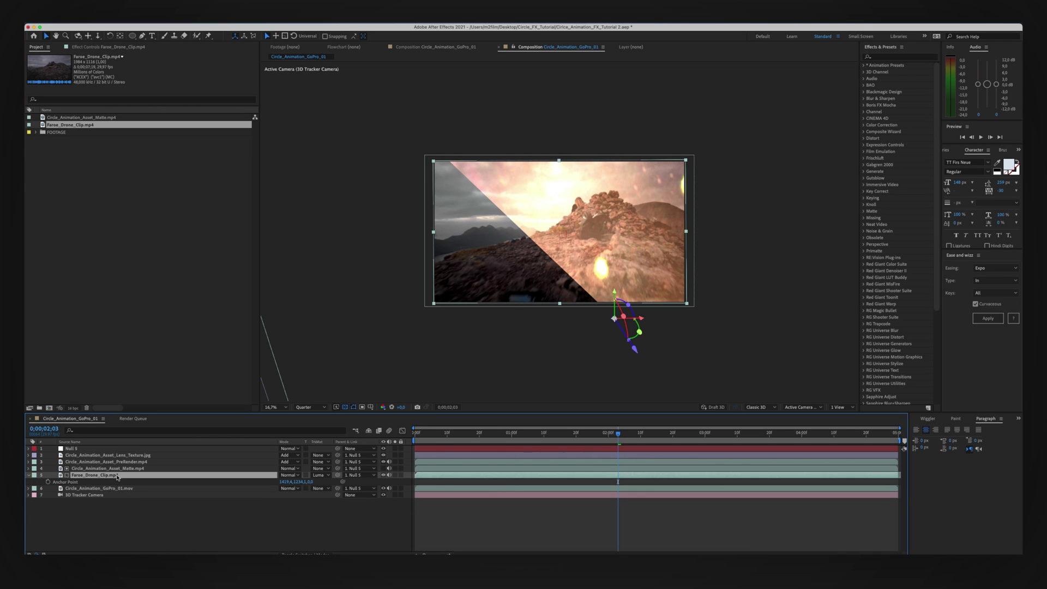
key("a")
left_click(167, 524)
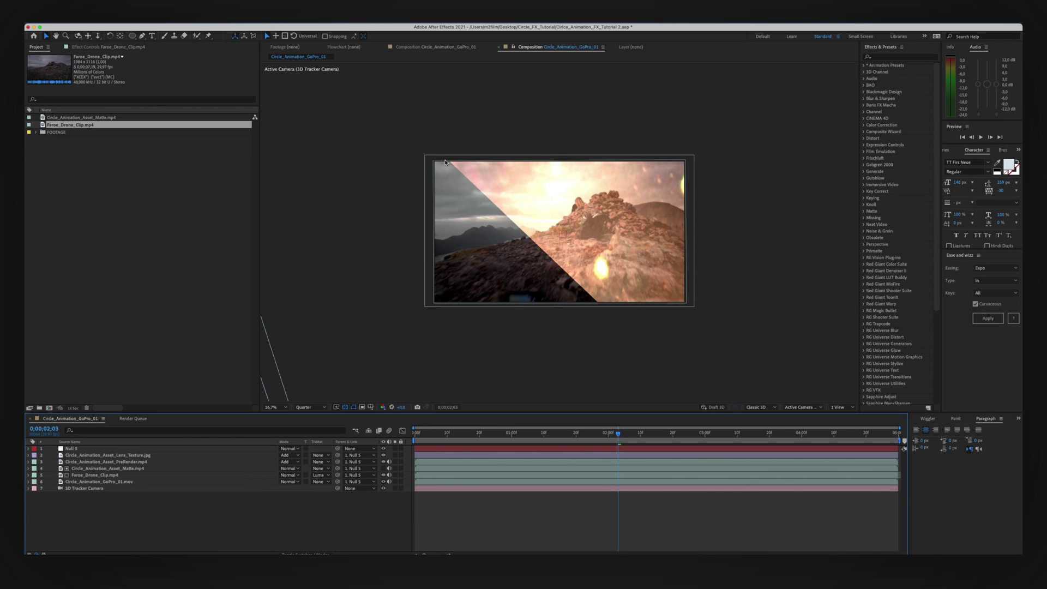
Step: Create an adjustment layer and place it between the PreRender layer and the drone clip's matte layer
scroll(614, 321, "up", 2)
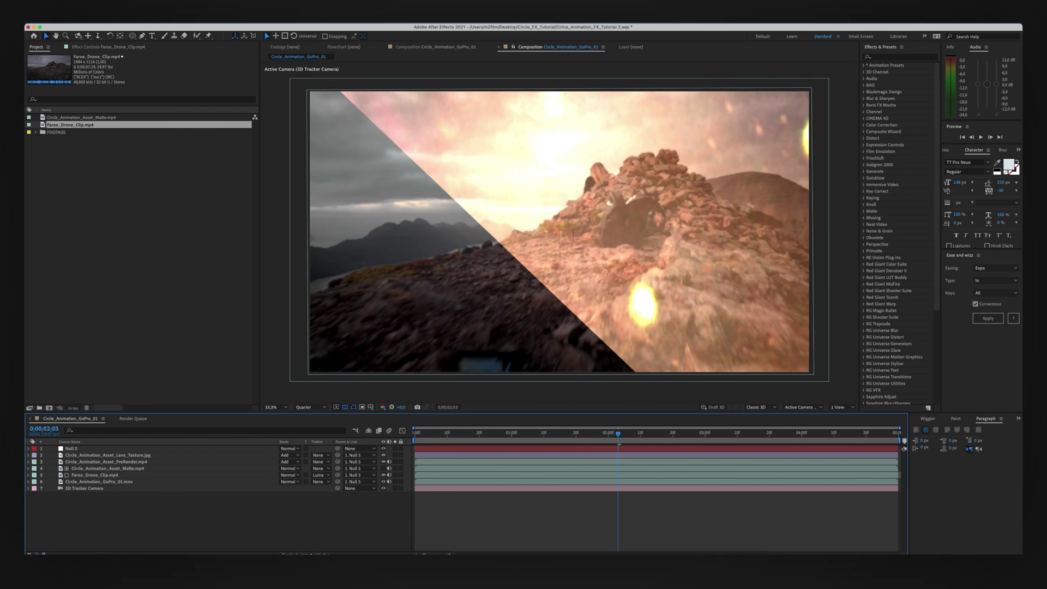
left_click(311, 553)
left_click(148, 469)
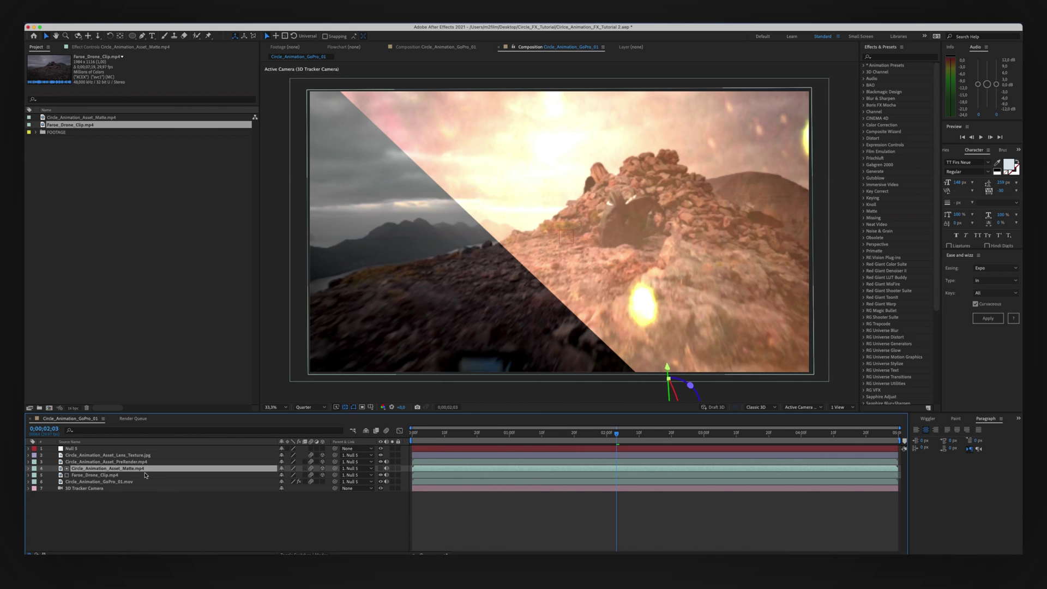
left_click(120, 477)
left_click(129, 484)
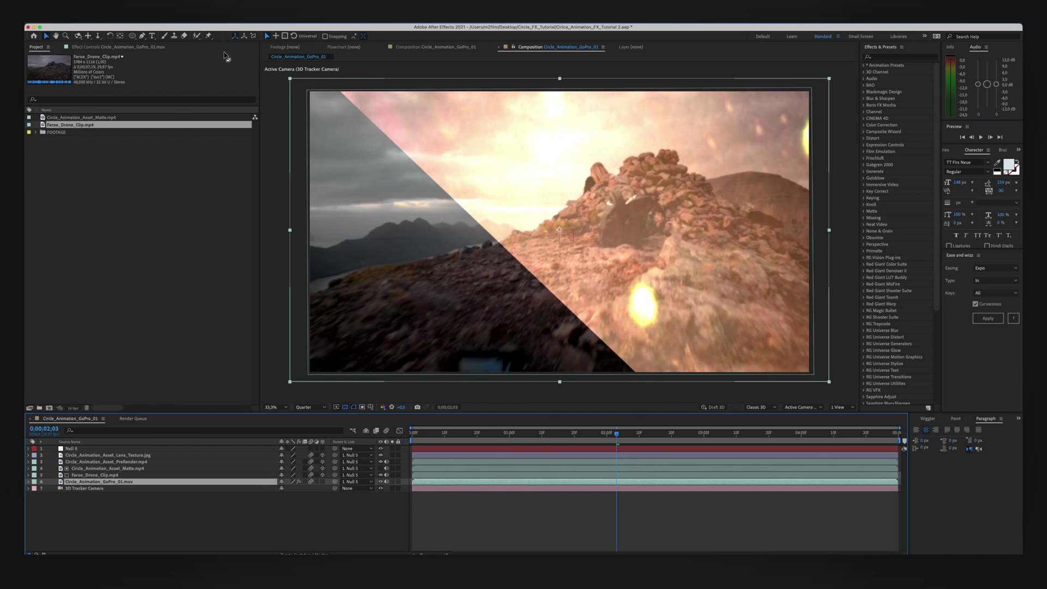
left_click(163, 19)
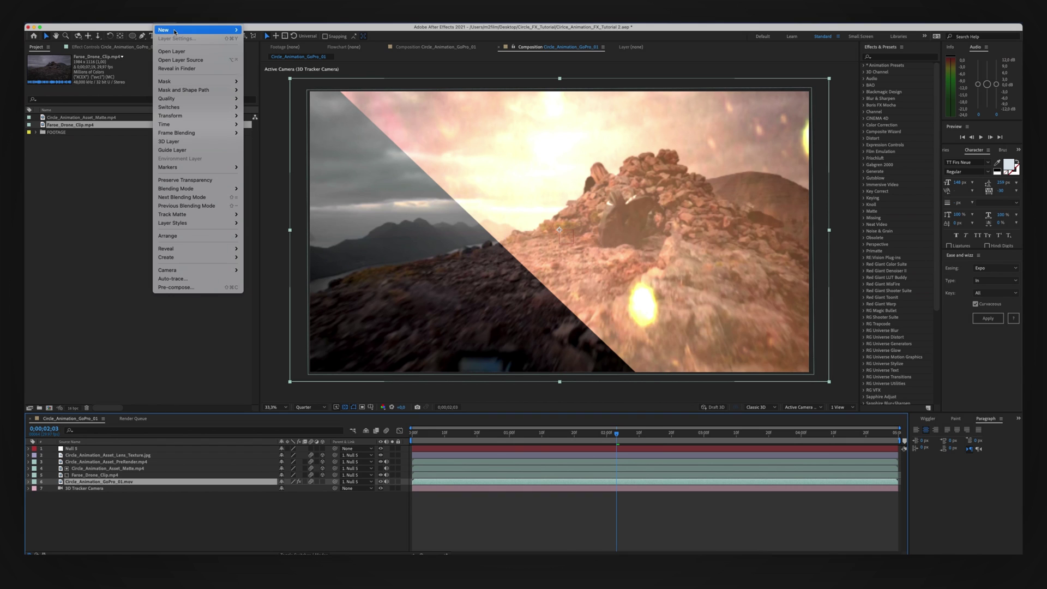
mouse_move(198, 30)
left_click(291, 81)
key("Return")
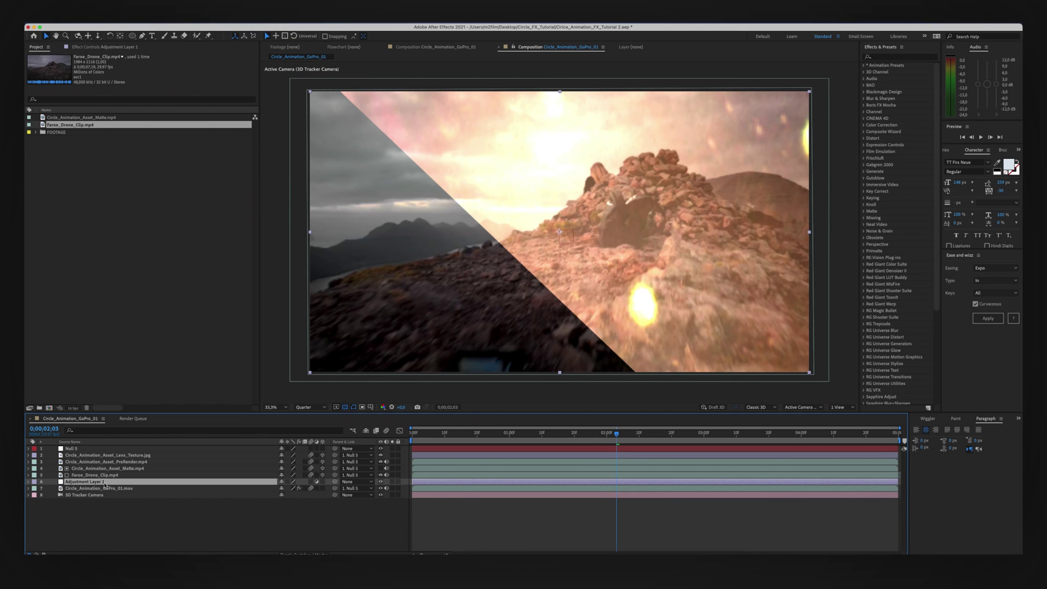
left_click_drag(101, 483, 125, 468)
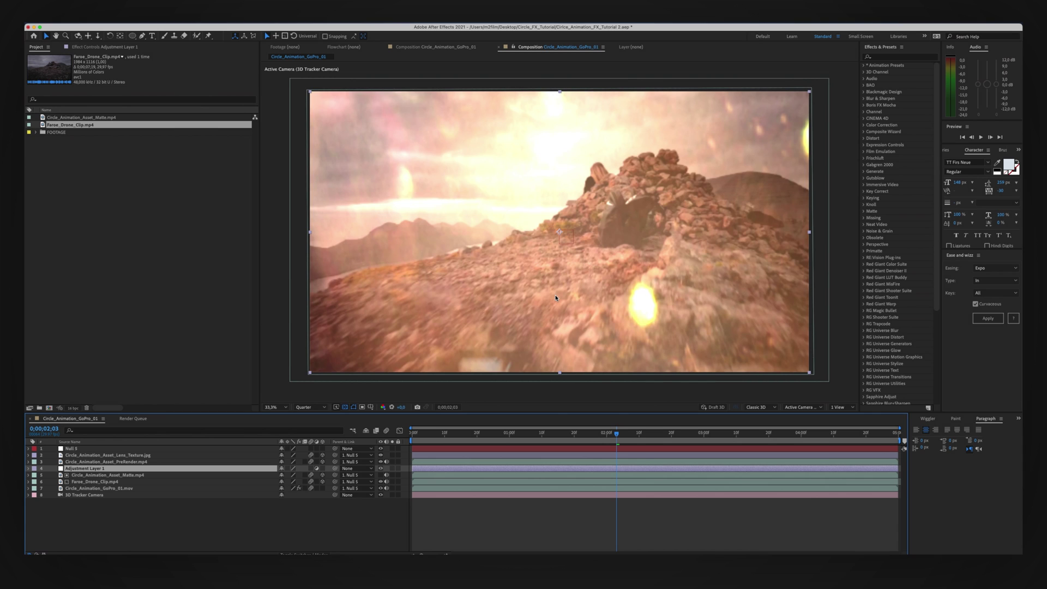
Step: Examine how the drone clip fills the frame between 0;00;02;00 and 0;00;02;03
key("comma")
key("comma")
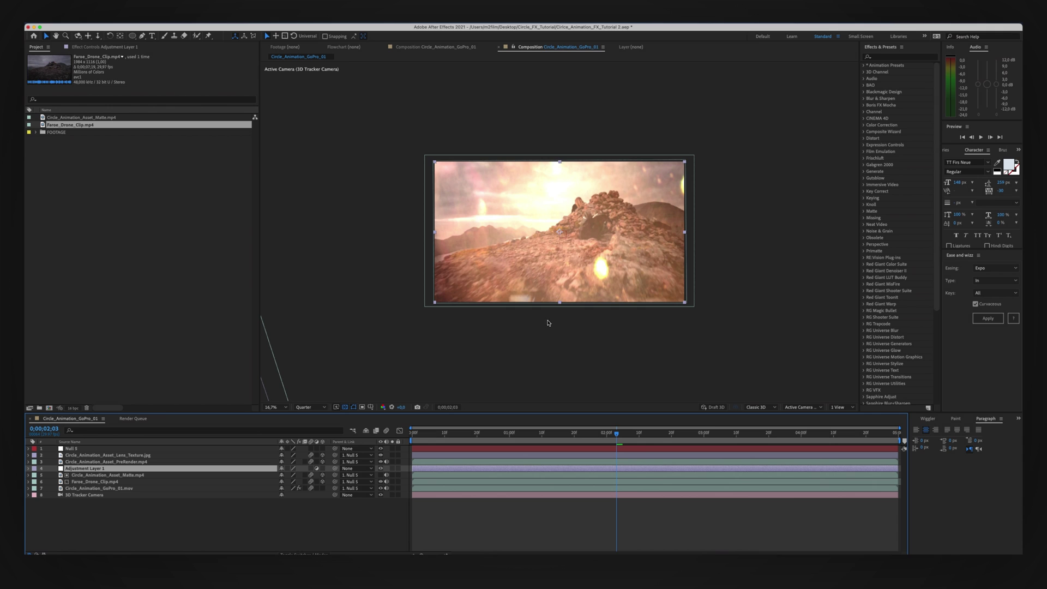
key("Page_Up")
key("Page_Up")
key("Page_Up")
key("Page_Up")
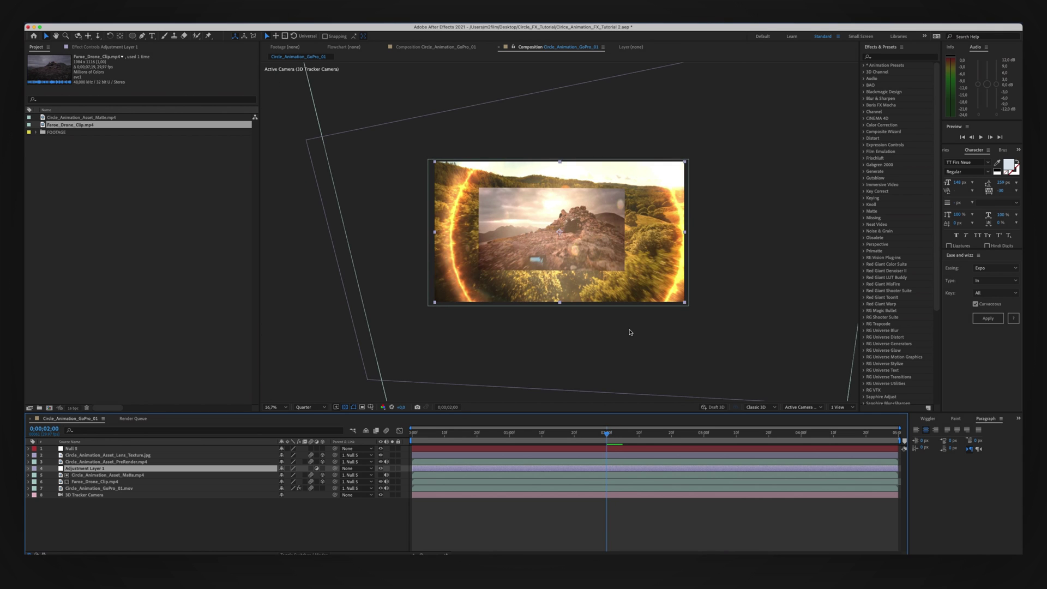
key("Page_Down")
key("Page_Down")
key("Page_Down")
key("Page_Down")
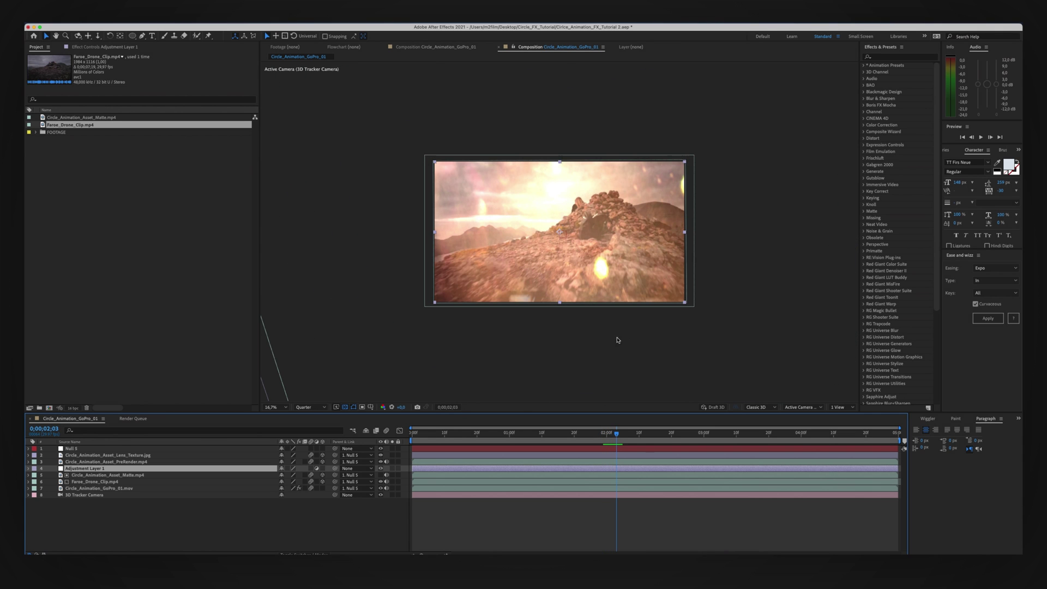
Step: Add Faroe_Drone_Clip.mp4 again as the topmost layer and fit it to the composition size
left_click(113, 481)
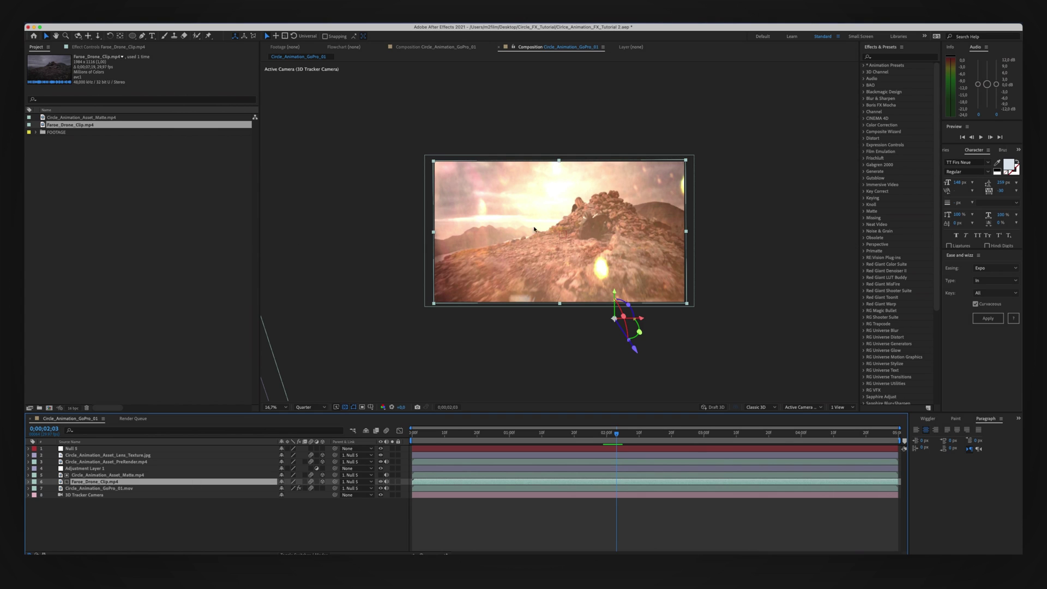
left_click(56, 127)
left_click_drag(103, 455, 118, 450)
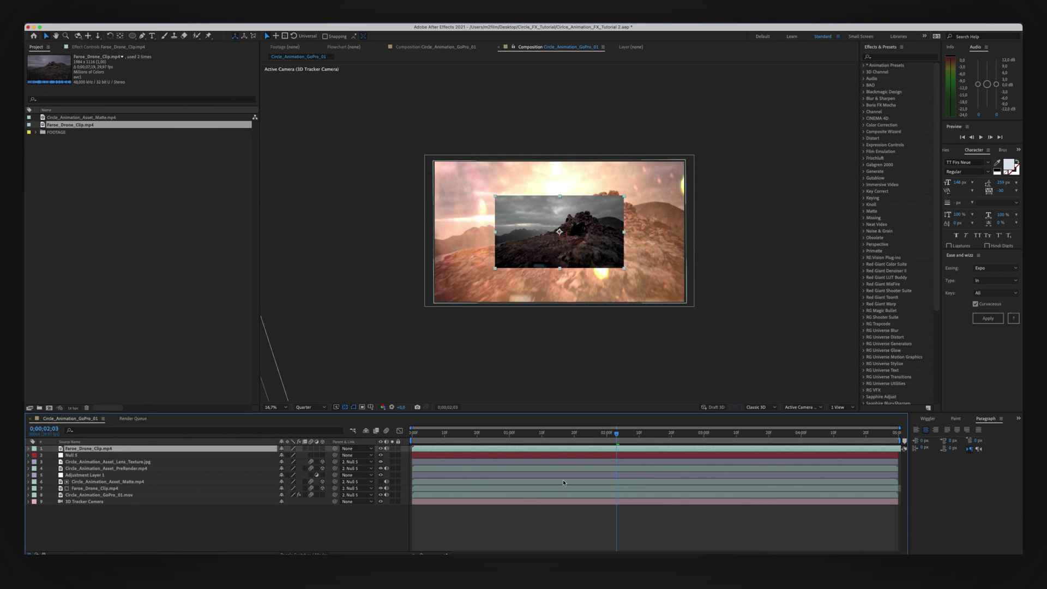
right_click(253, 446)
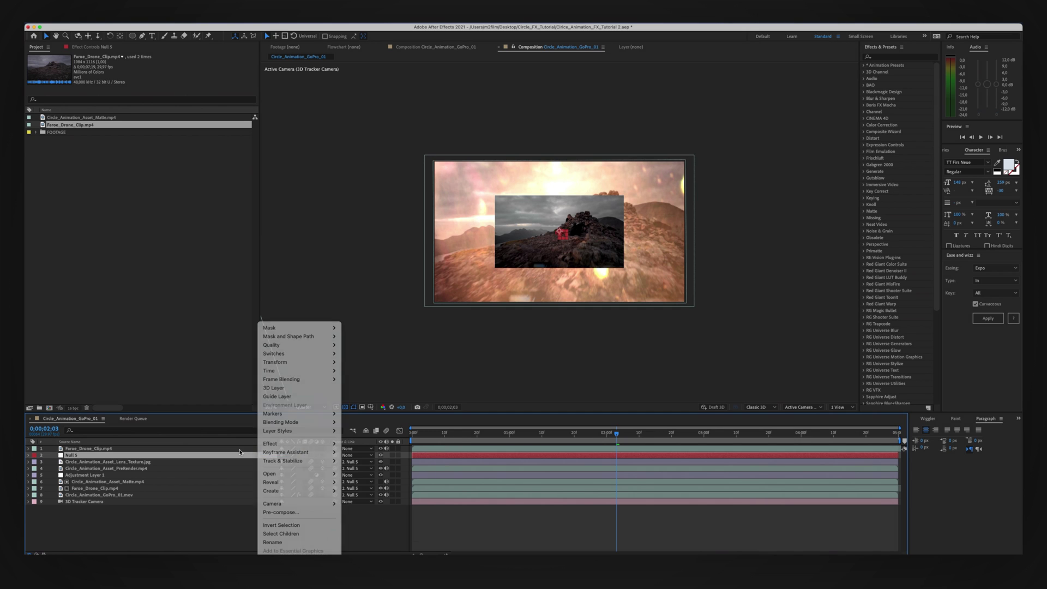
right_click(248, 450)
mouse_move(274, 362)
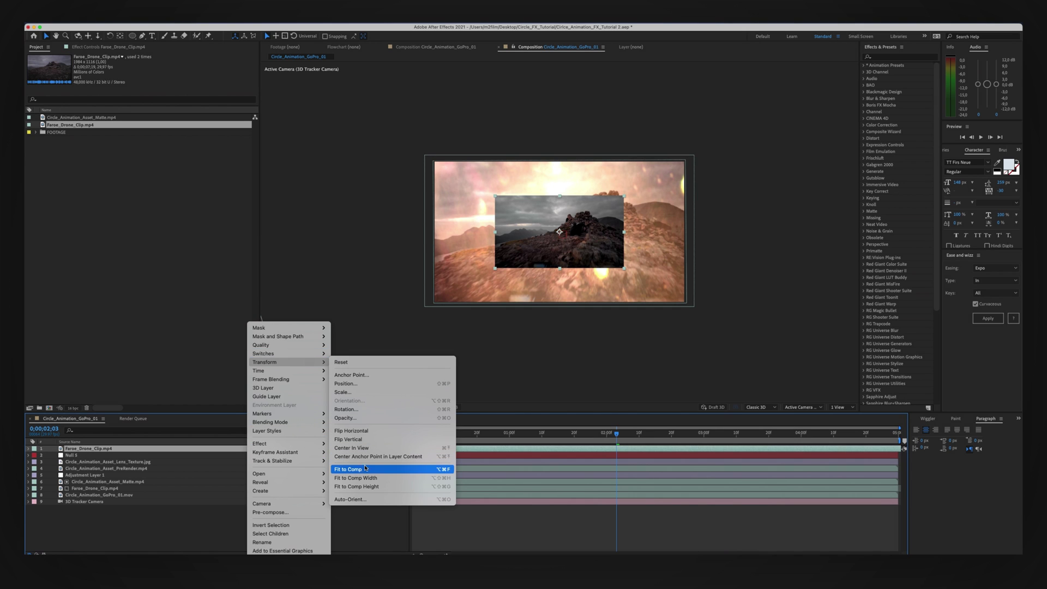
left_click(389, 467)
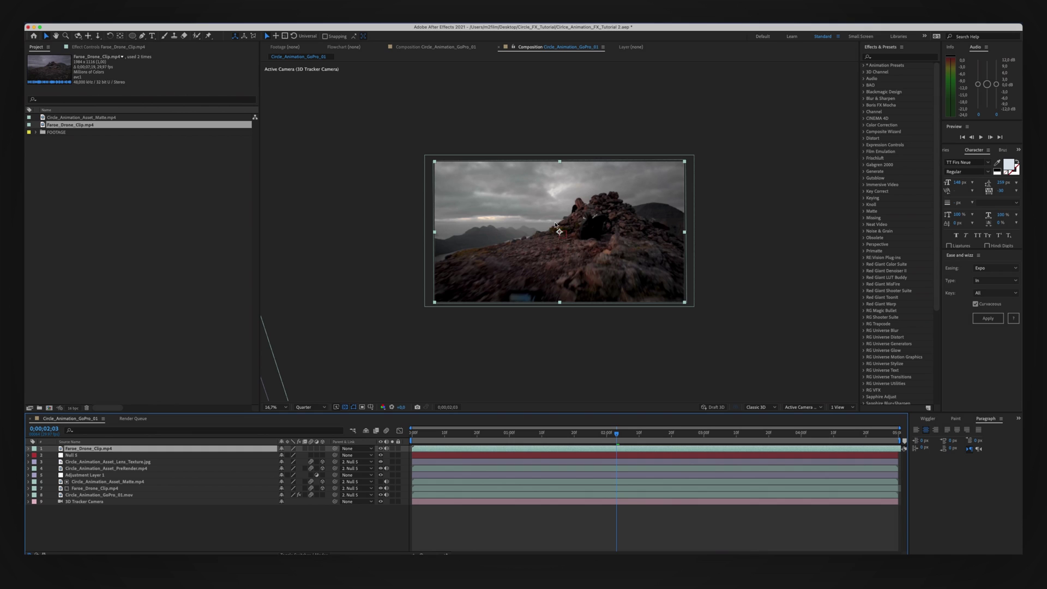
Step: Keyframe the top drone clip's opacity from 0% at 0;00;02;02 to 100% at 0;00;02;04
left_click(381, 449)
left_click(381, 449)
key("t")
key("Page_Down")
left_click(48, 456)
key("Page_Up")
key("Page_Up")
left_click_drag(284, 455, 127, 463)
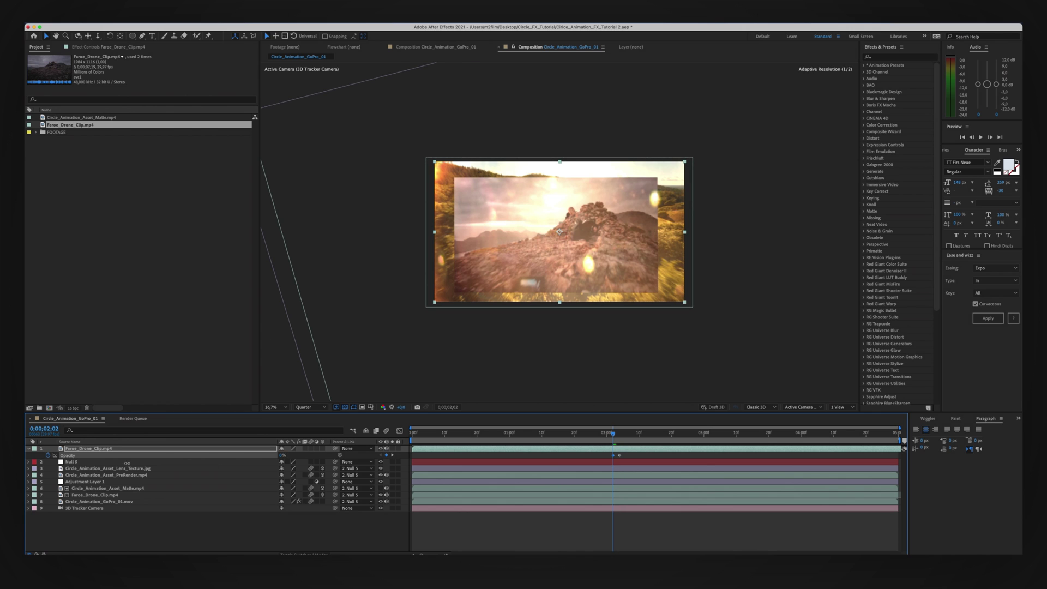
key("Page_Down")
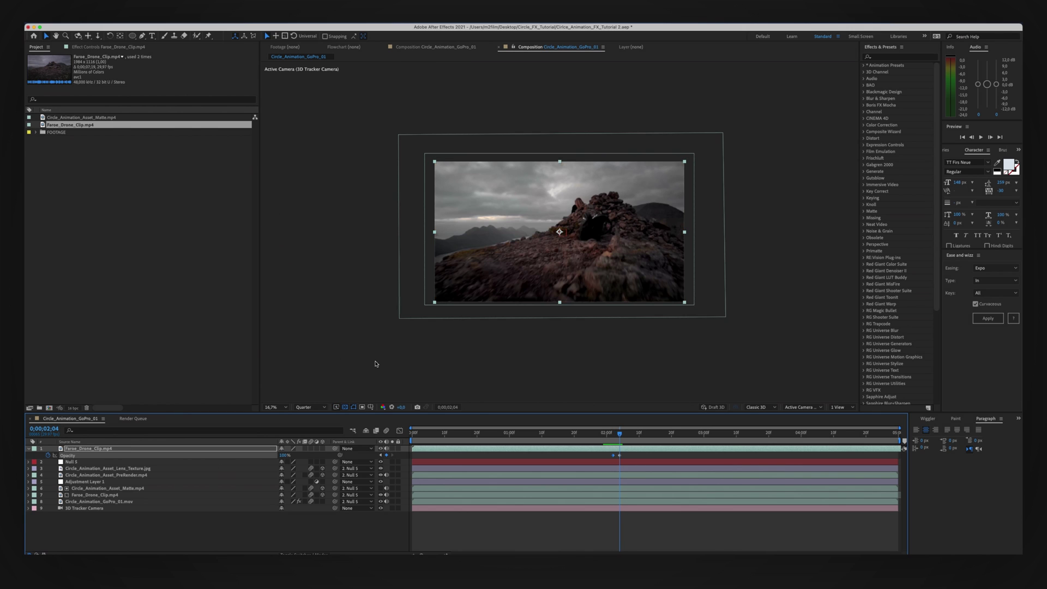
Step: Play back the composition and scrub through the transition from the portal to the full-frame shot around 0;00;02;00
key("space")
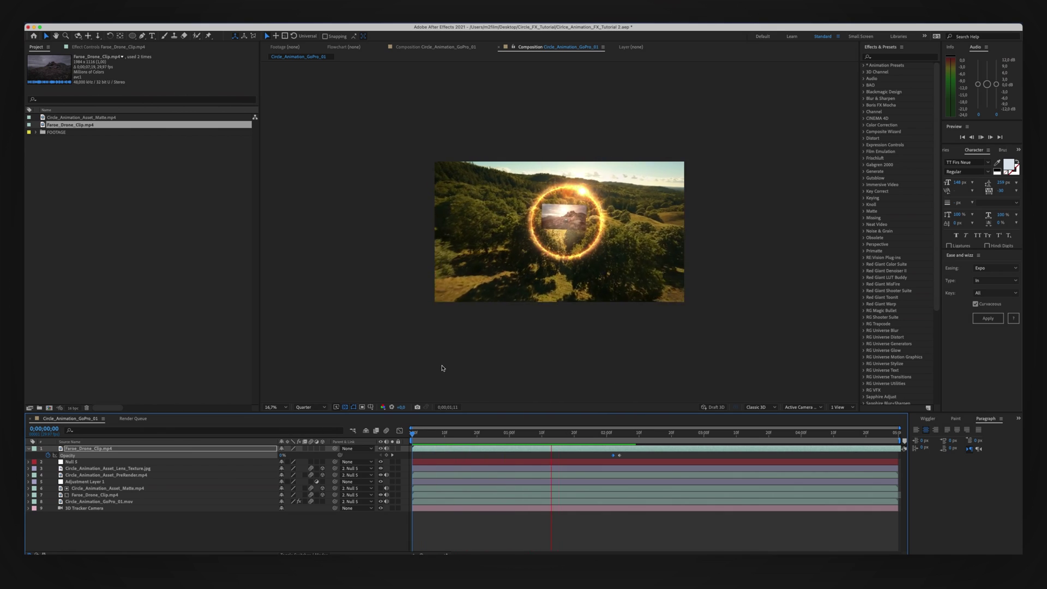
scroll(443, 368, "up", 2)
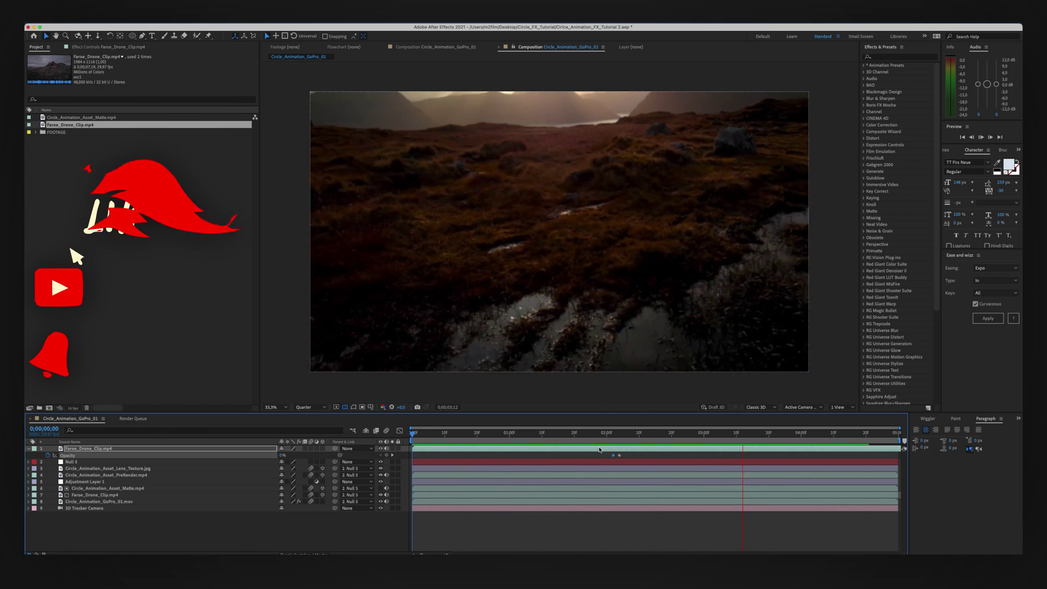
left_click(603, 438)
key("space")
key("space")
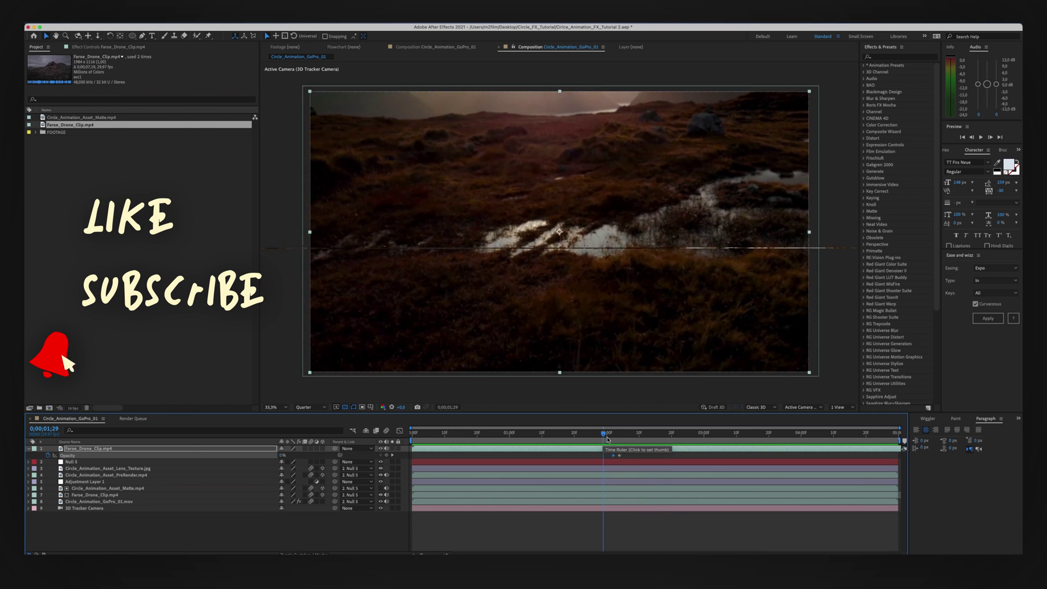
left_click_drag(603, 439, 637, 444)
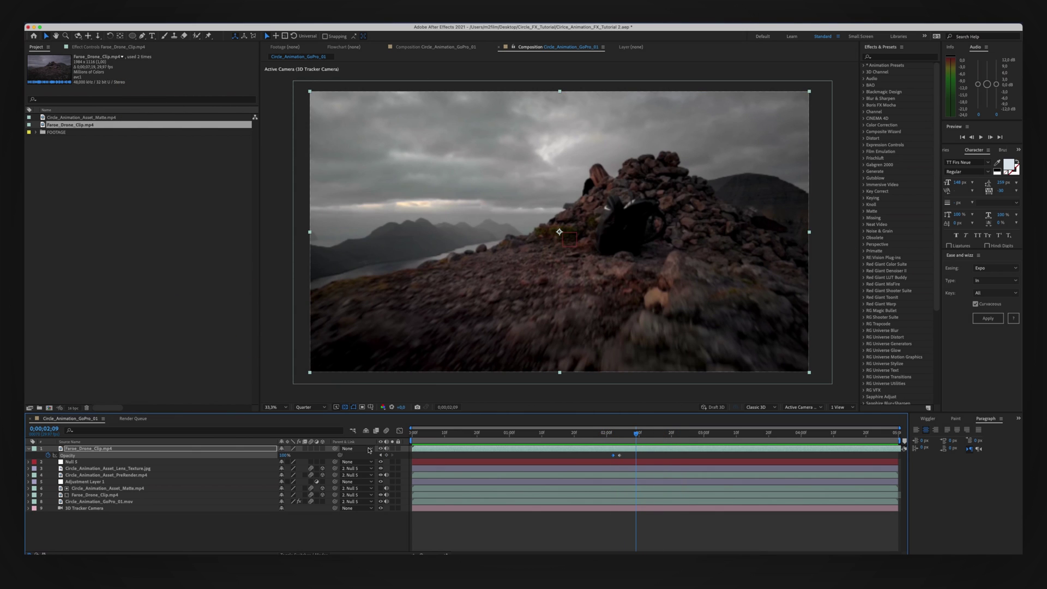
Step: Parent the top drone clip to the null layer and rename the null Camera Shake
left_click_drag(335, 450, 109, 461)
left_click(88, 463)
key("Return")
type("c")
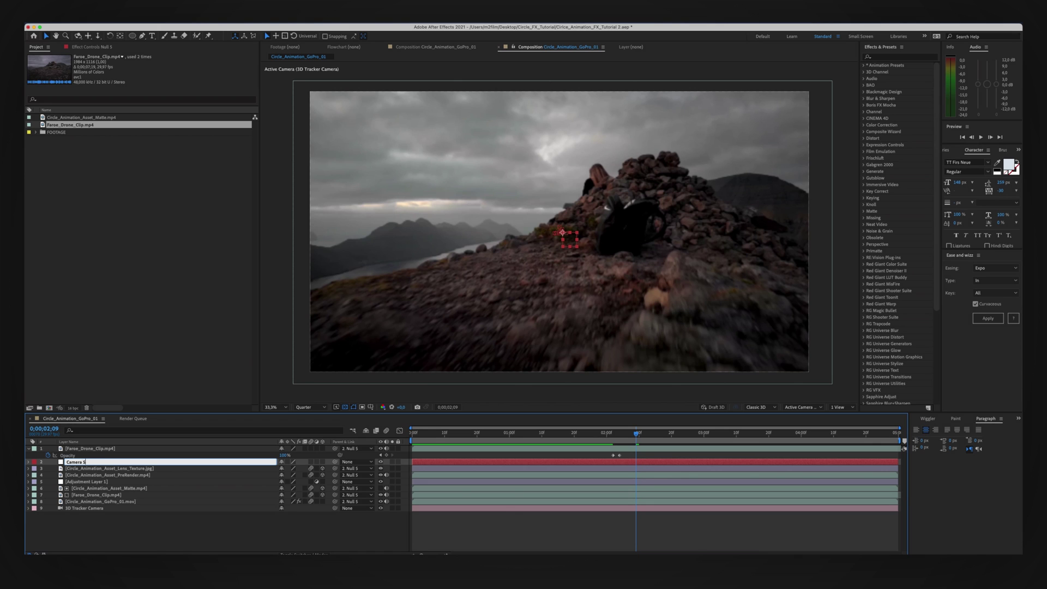
type("amera Shake")
key("Return")
left_click(224, 533)
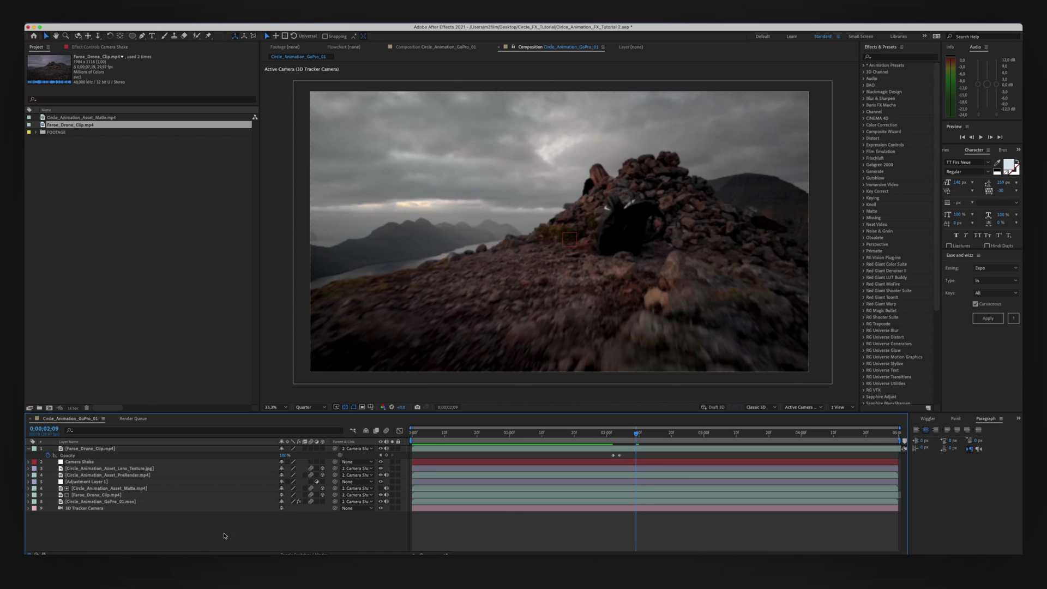
Step: Apply the CC RepeTile effect to the top drone clip to cover the gaps at its edges
key("Home")
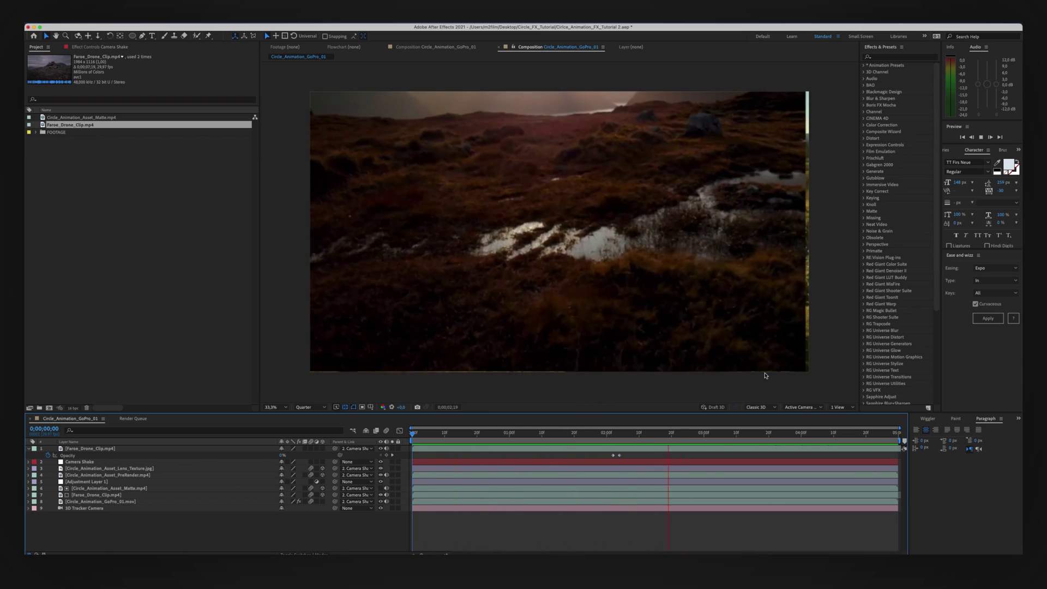
mouse_move(606, 433)
left_mouse_down()
mouse_move(662, 437)
mouse_move(623, 435)
mouse_move(620, 448)
left_mouse_up()
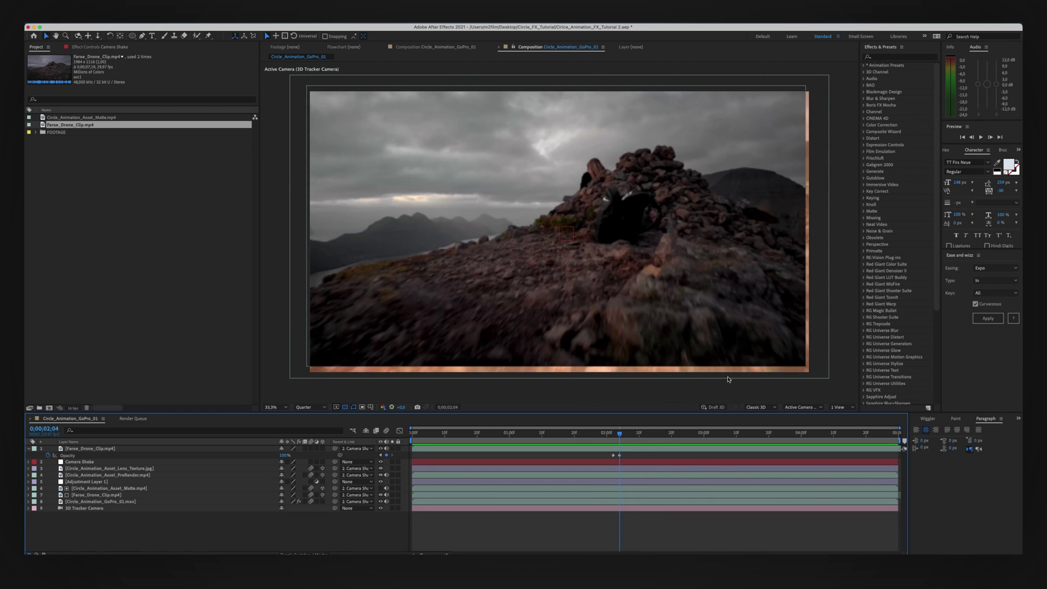
left_click(117, 449)
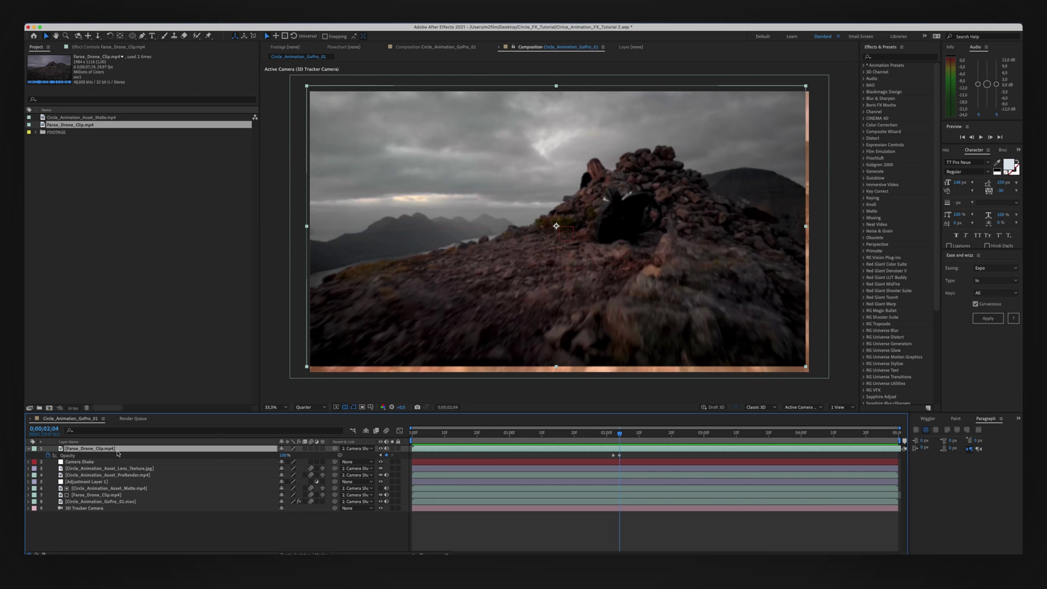
right_click(131, 449)
mouse_move(173, 461)
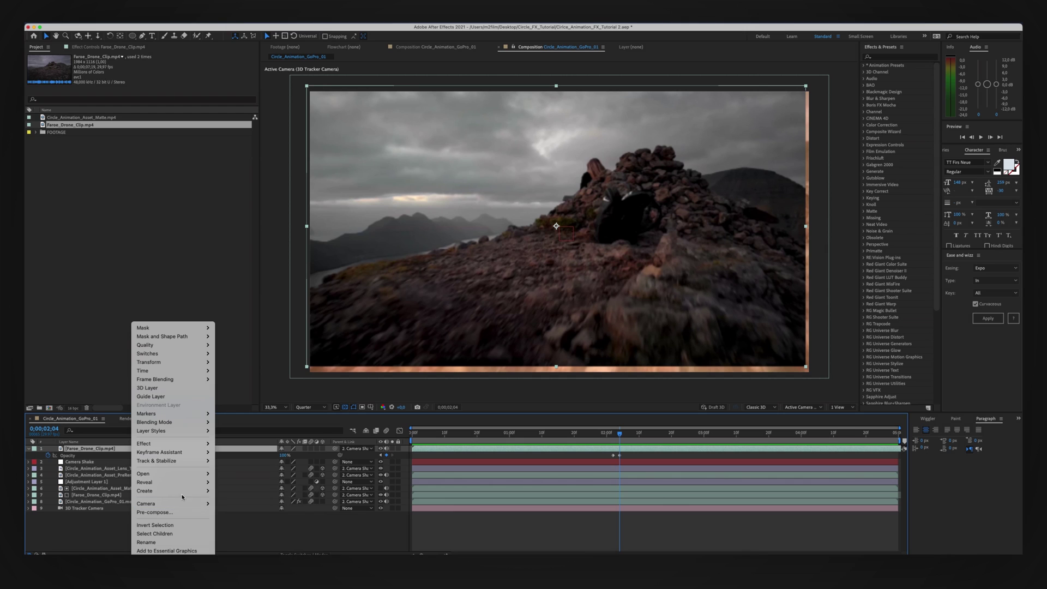
mouse_move(197, 440)
type("st")
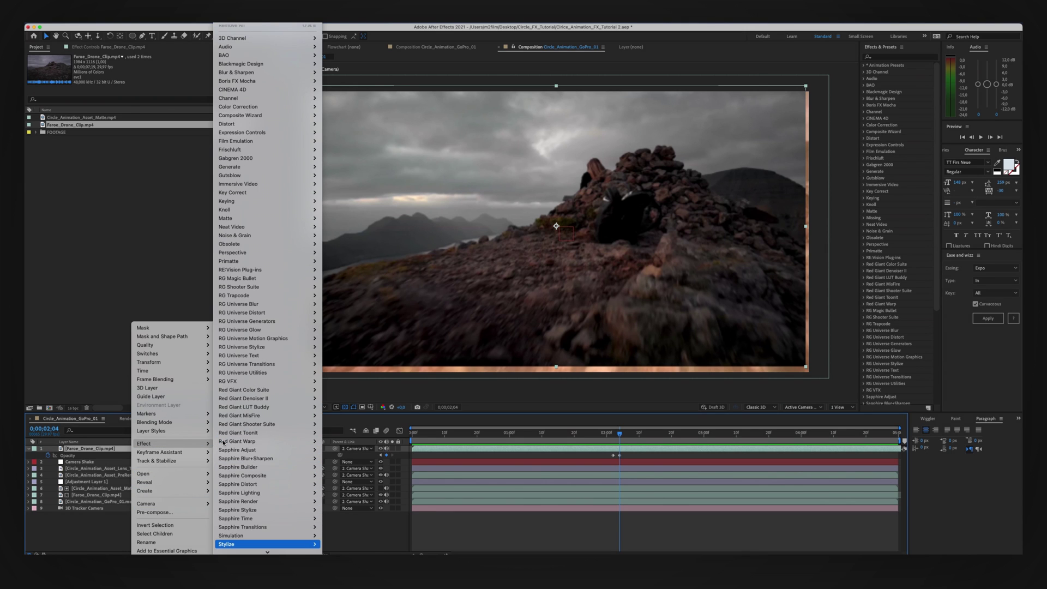
key("Right")
key("Down")
key("Down")
key("Down")
key("Down")
key("Down")
key("Down")
key("Down")
key("Down")
key("Down")
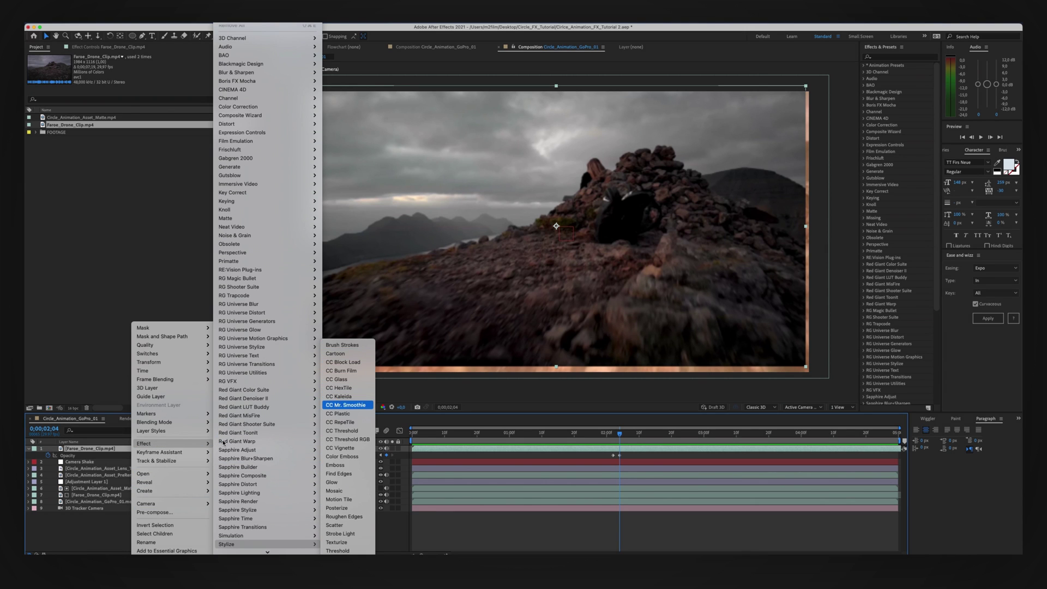
key("Return")
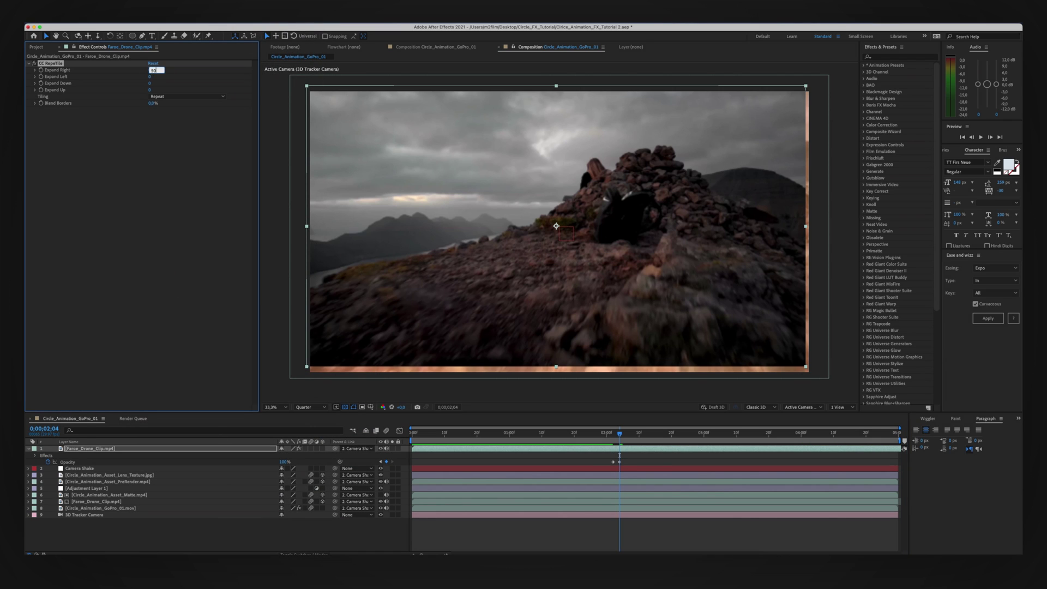
Step: Set CC RepeTile's Expand Right, Left, Down and Up to 50 and its tiling to Unfold
key("Tab")
type("50")
key("Tab")
type("50")
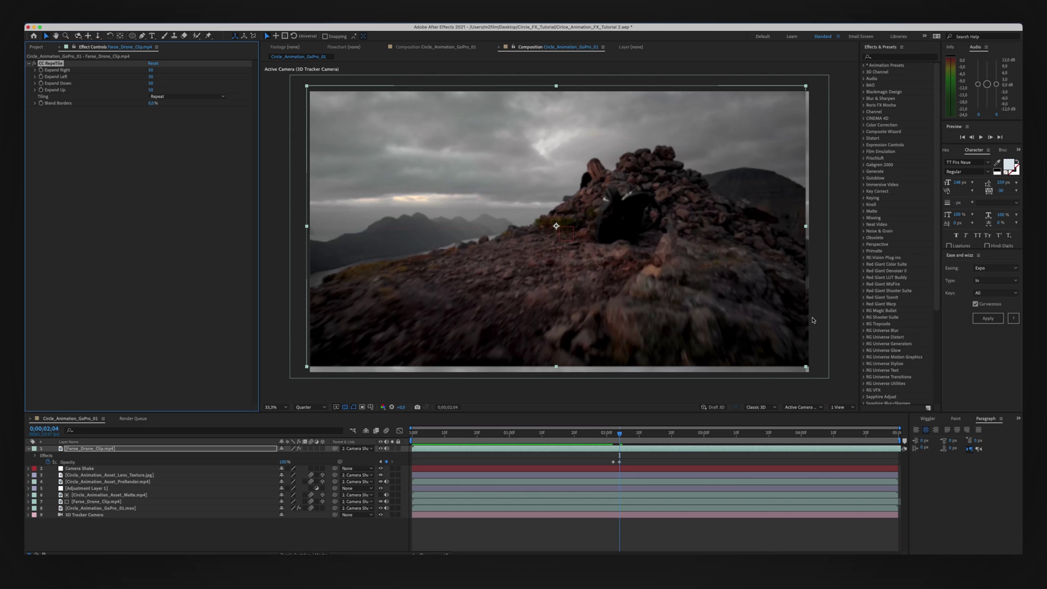
left_click(157, 97)
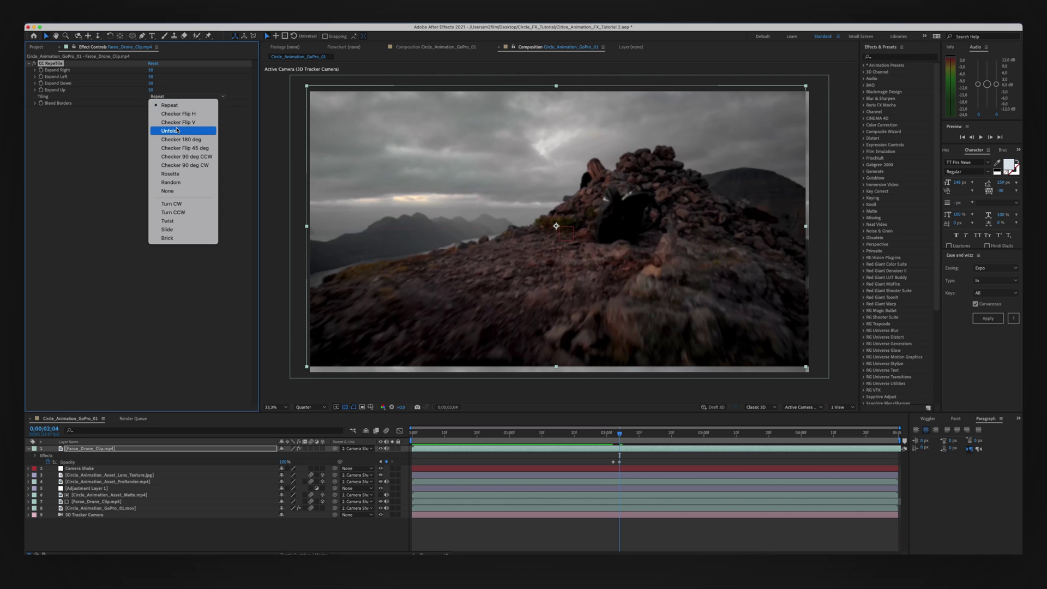
left_click(176, 132)
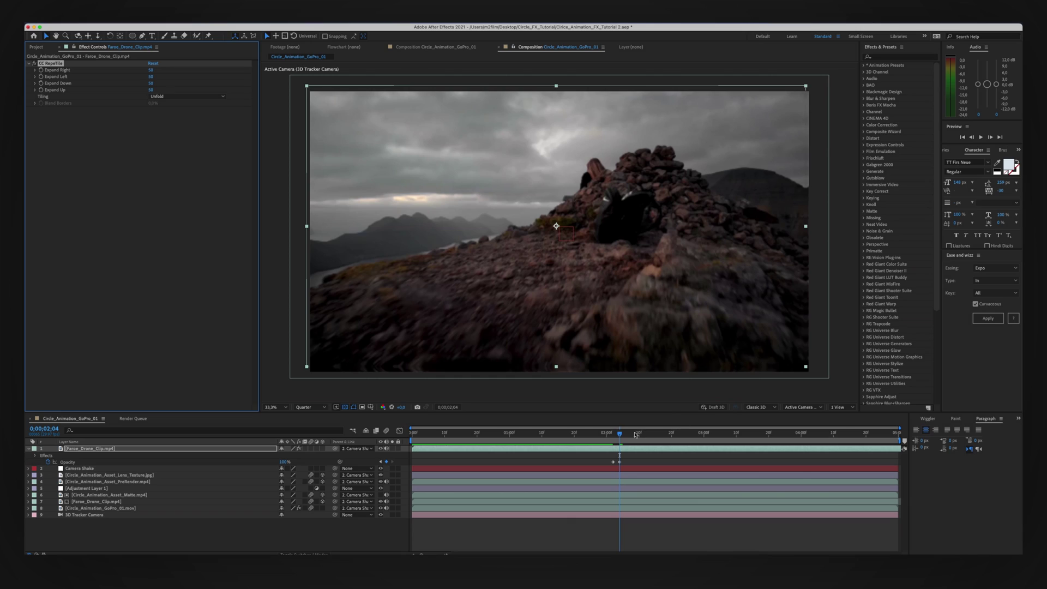
Step: Copy the CC RepeTile effect from the top drone clip to the matted drone clip inside the fire circle
left_click_drag(612, 431, 402, 428)
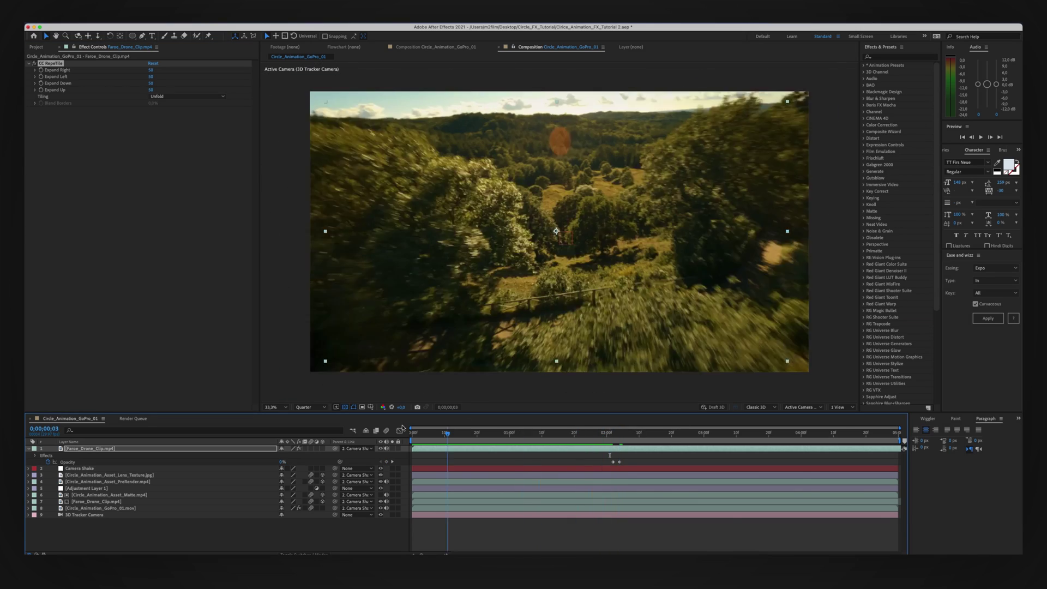
key("space")
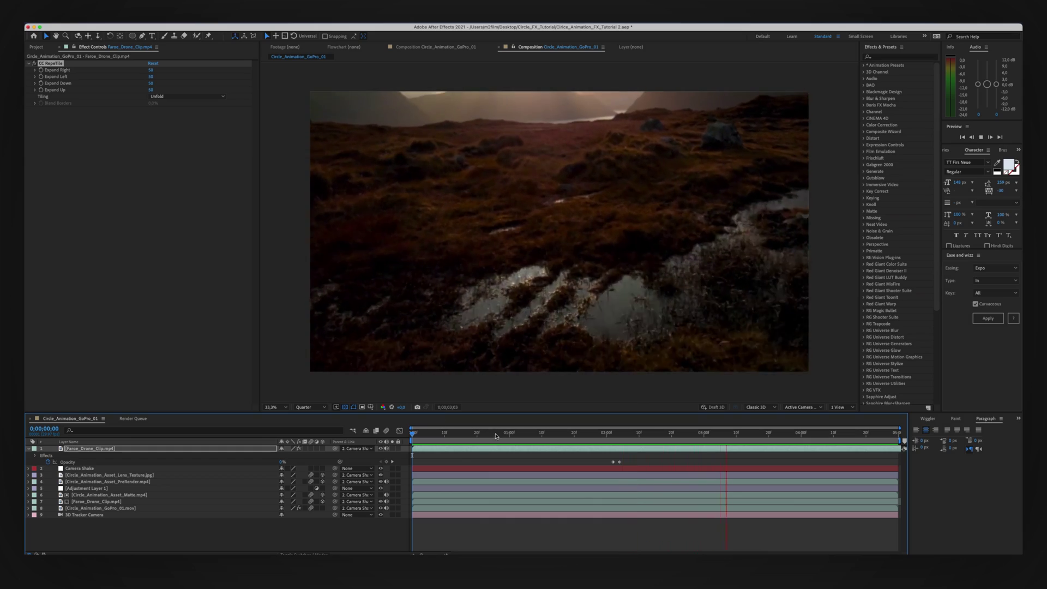
key("space")
left_click_drag(463, 436, 566, 386)
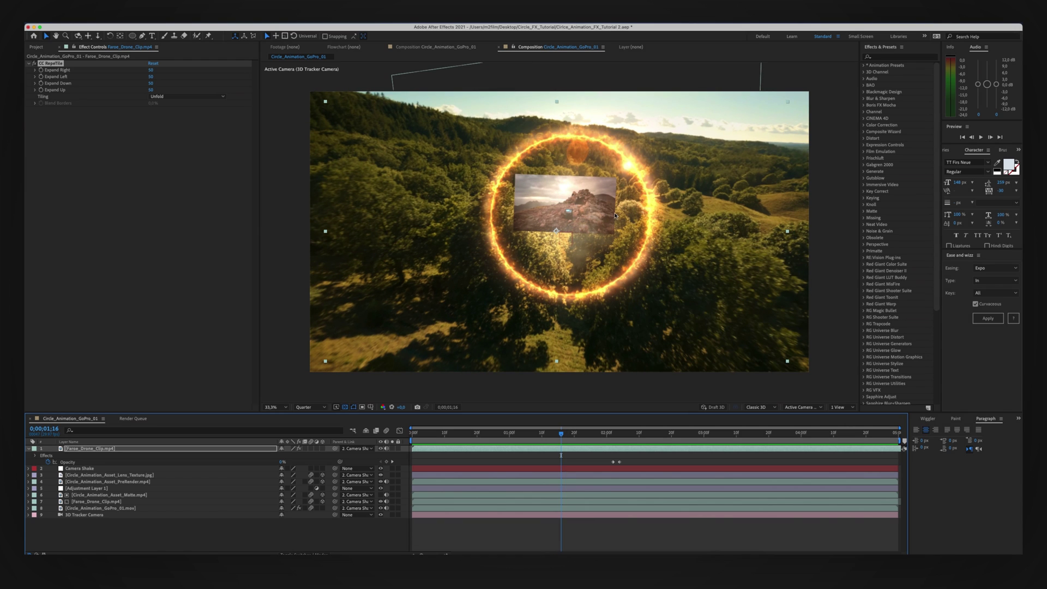
left_click(59, 65)
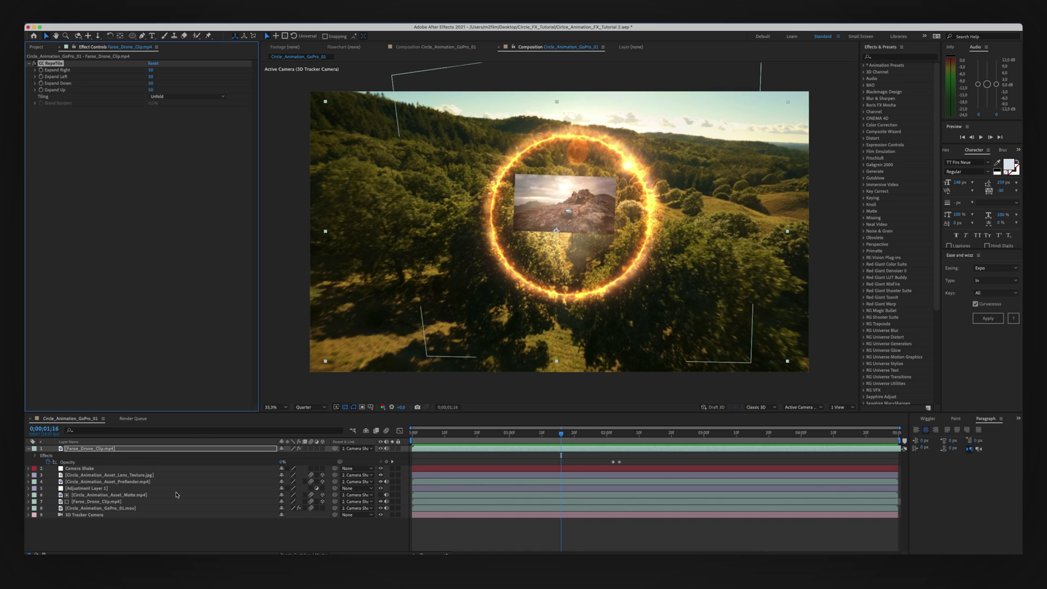
left_click(121, 507)
left_click(122, 501)
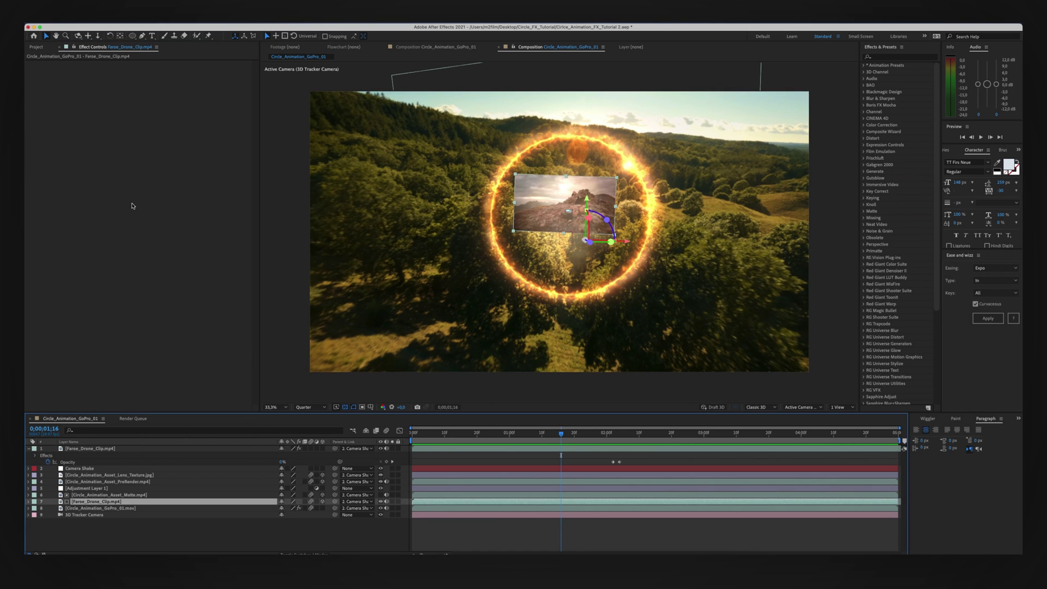
key("super+v")
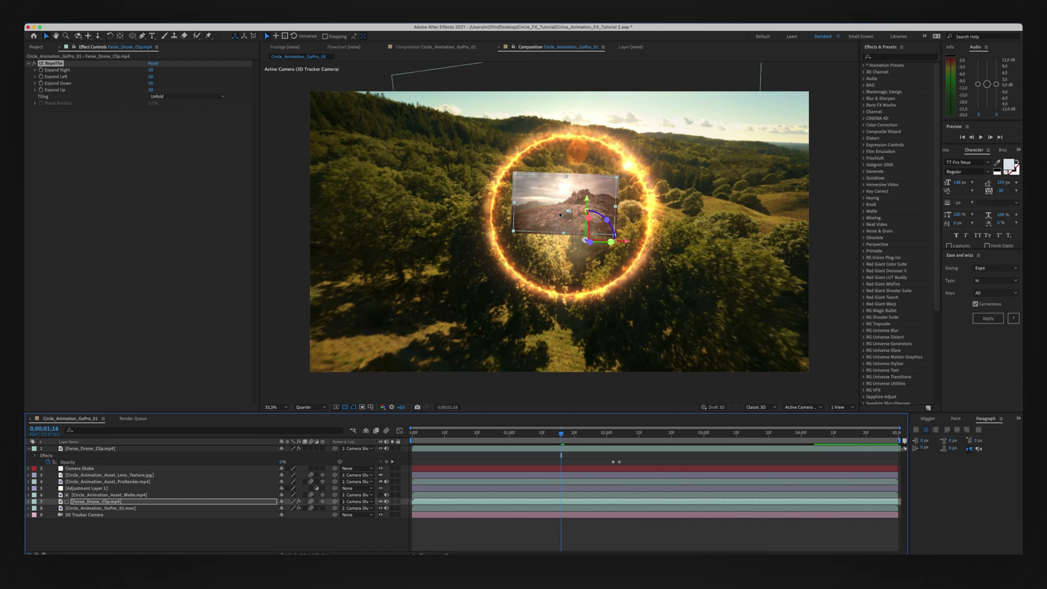
Step: Increase the matted clip's Expand Right, Left, Down and Up values until the mirrored footage fills the fire circle
left_click_drag(149, 70, 507, 107)
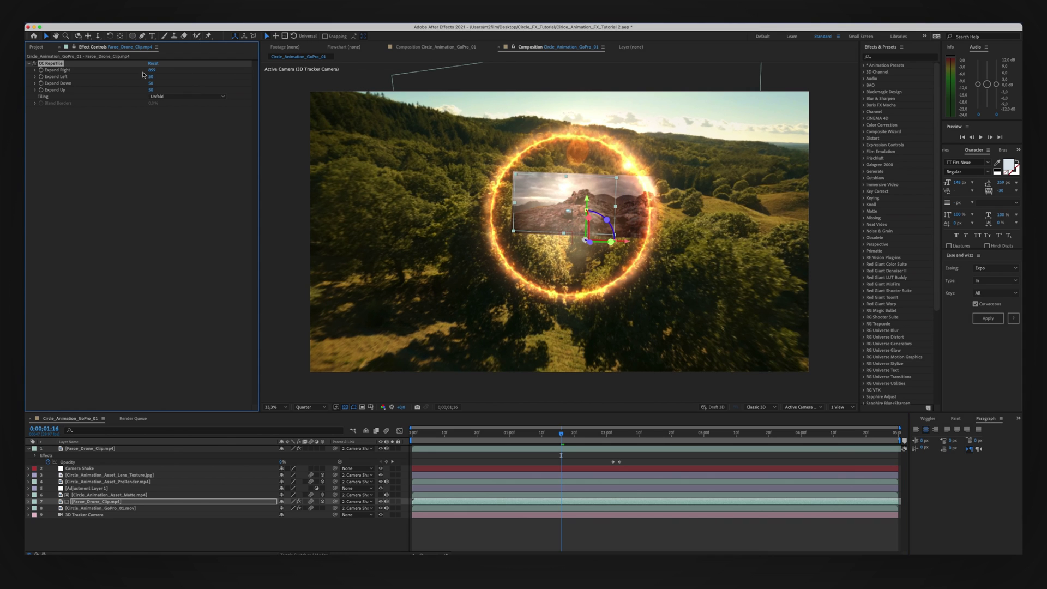
left_click_drag(218, 83, 480, 90)
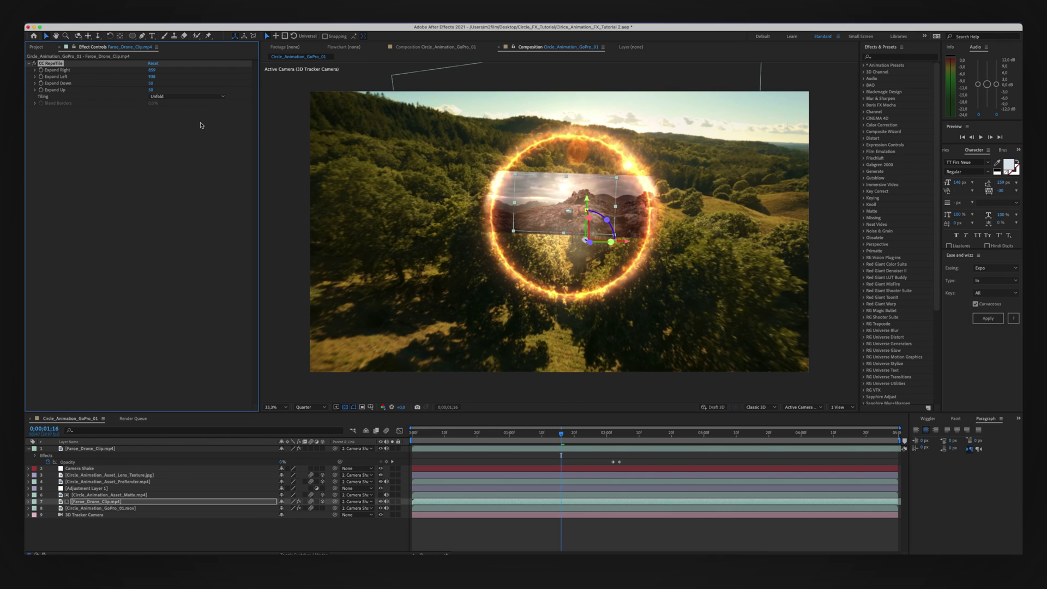
left_click_drag(151, 84, 458, 90)
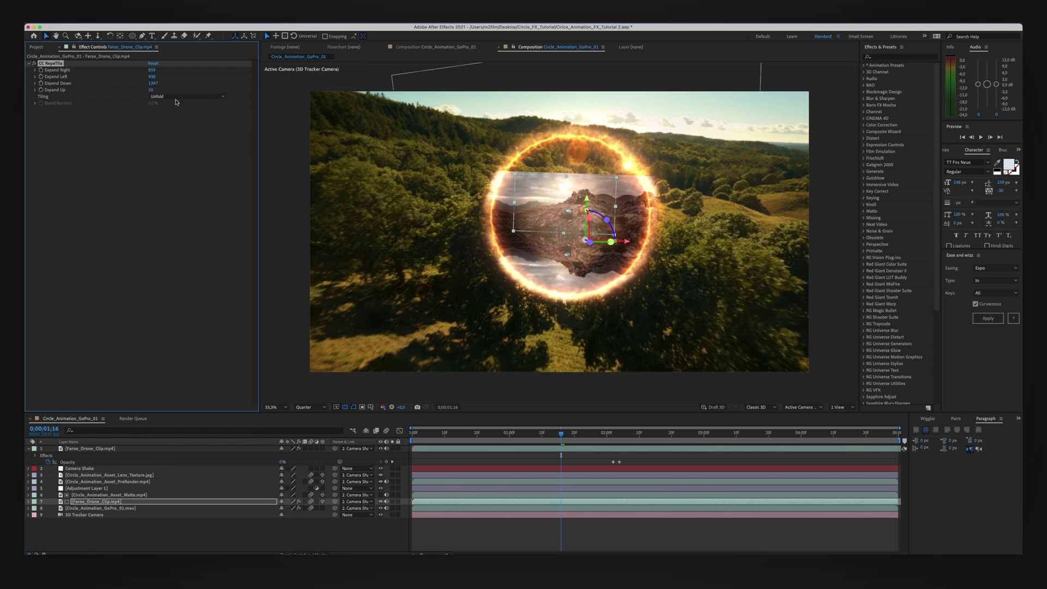
left_click_drag(151, 93, 414, 94)
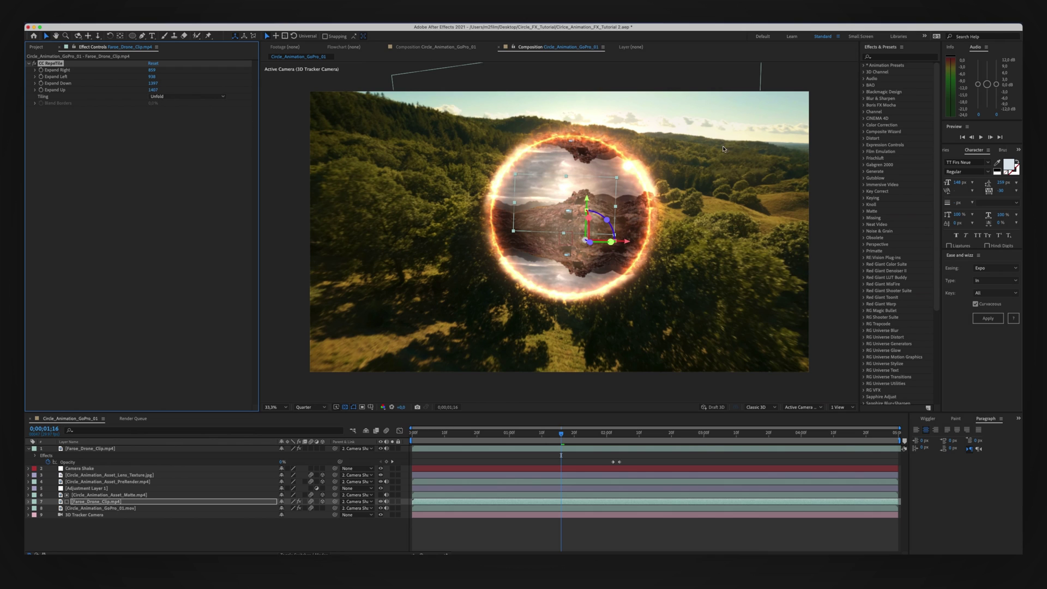
Step: Hide the layer controls and play back the composition, checking the filled portal up to 0;00;02;02
key("super+shift+h")
left_click_drag(567, 442, 413, 437)
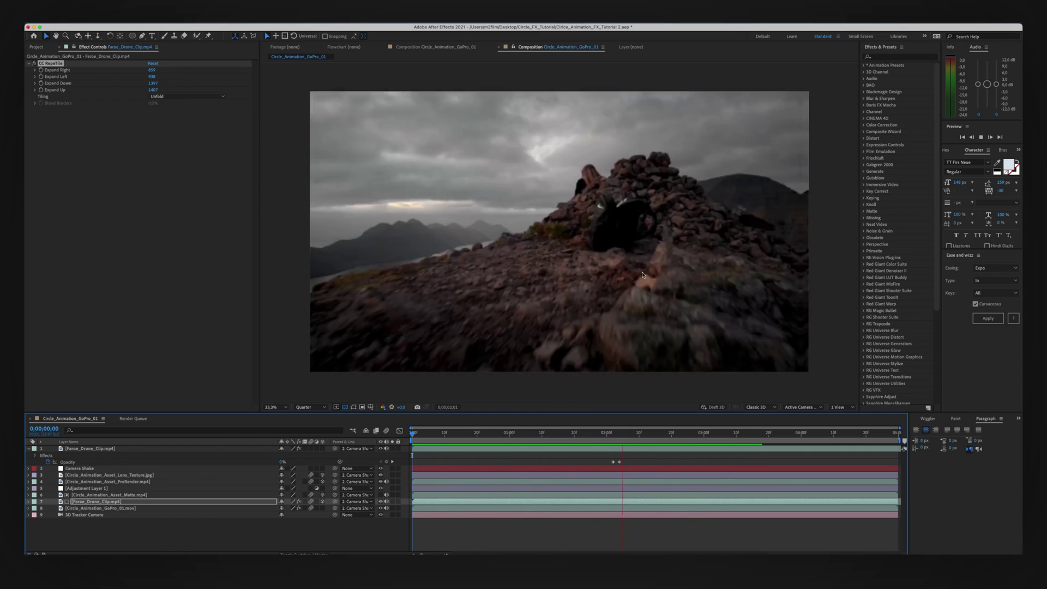
key("space")
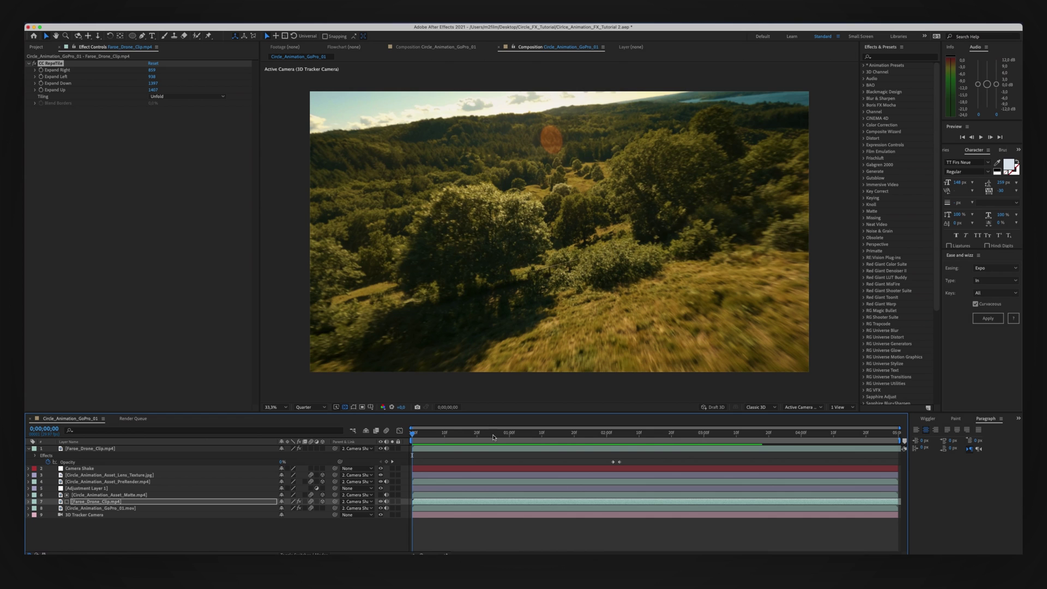
left_click_drag(494, 437, 615, 435)
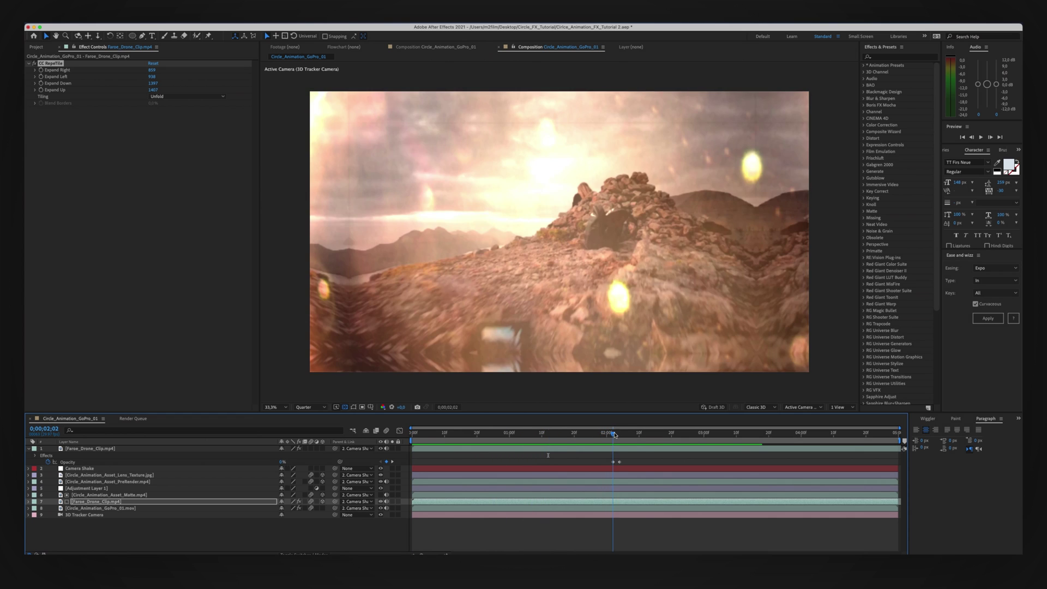
Step: Reveal the matted drone clip's Scale and Position and start keyframing both at 0;00;02;02
left_click(146, 503)
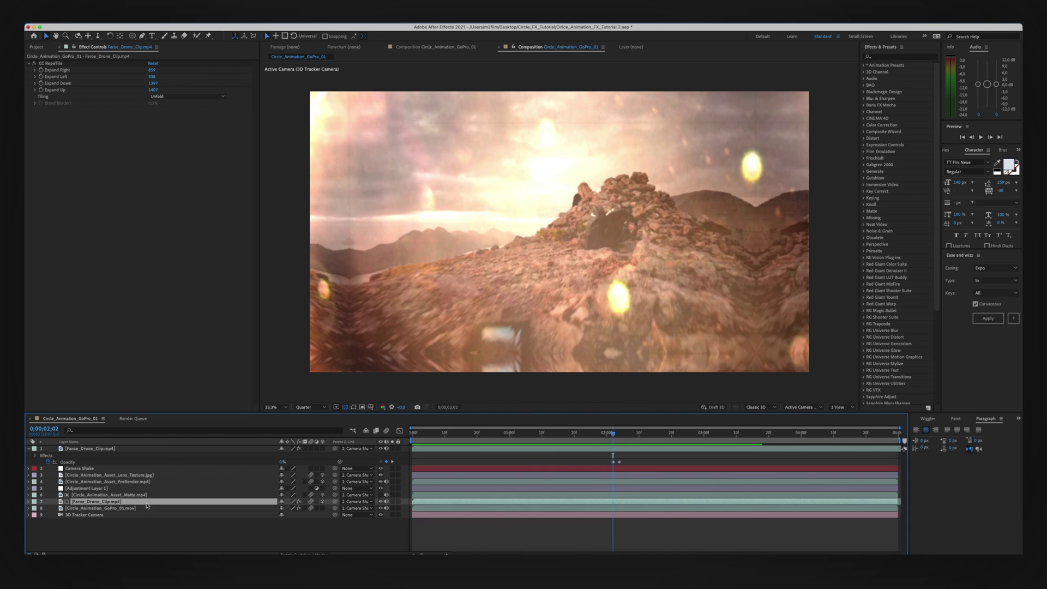
key("s")
key("shift+p")
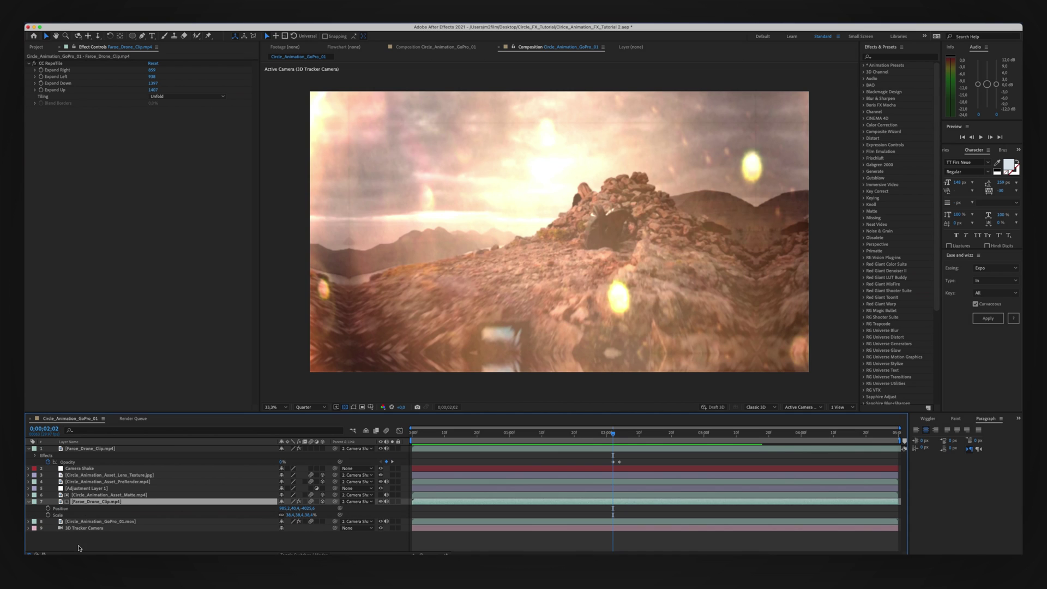
left_click(48, 509)
left_click(48, 515)
Step: Set a Scale keyframe of 68,4% on the matted drone clip at 0;00;01;12
key("Page_Up")
key("Page_Up")
key("Page_Up")
key("Page_Up")
key("Page_Up")
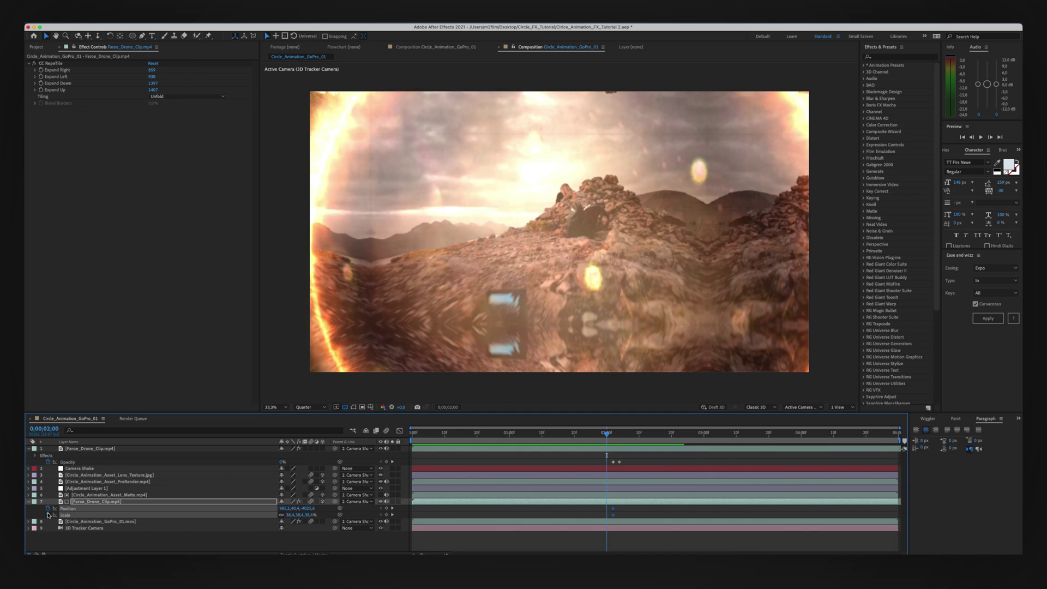
key("Page_Up")
key("Page_Up")
key("Page_Up")
key("Page_Up")
key("Page_Up")
key("Page_Up")
key("Page_Up")
key("Page_Up")
key("Page_Up")
key("Page_Up")
key("Page_Up")
key("Page_Up")
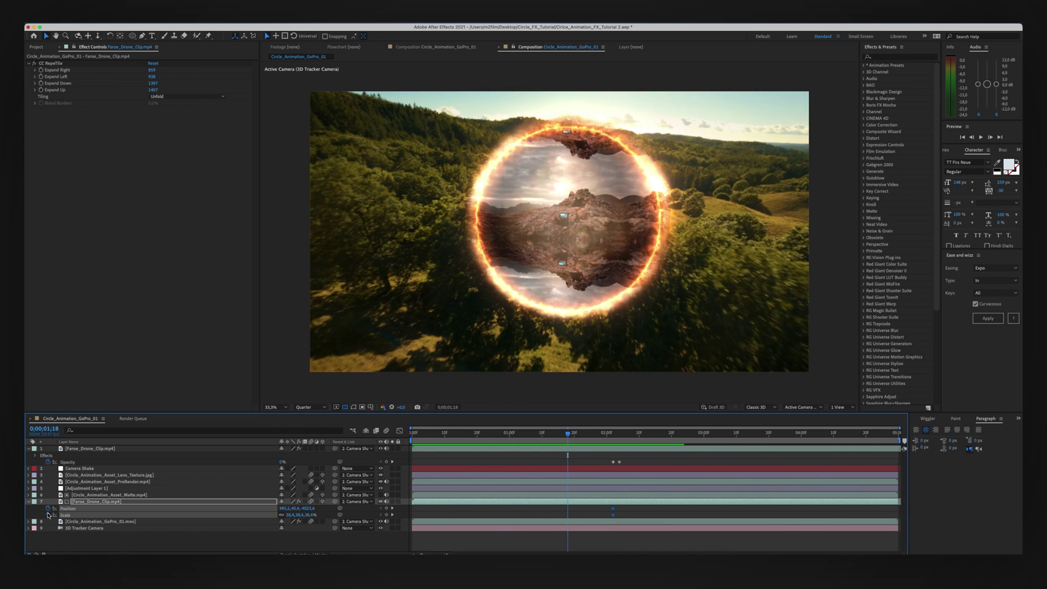
key("Page_Up")
key("Page_Up")
key("Page_Up")
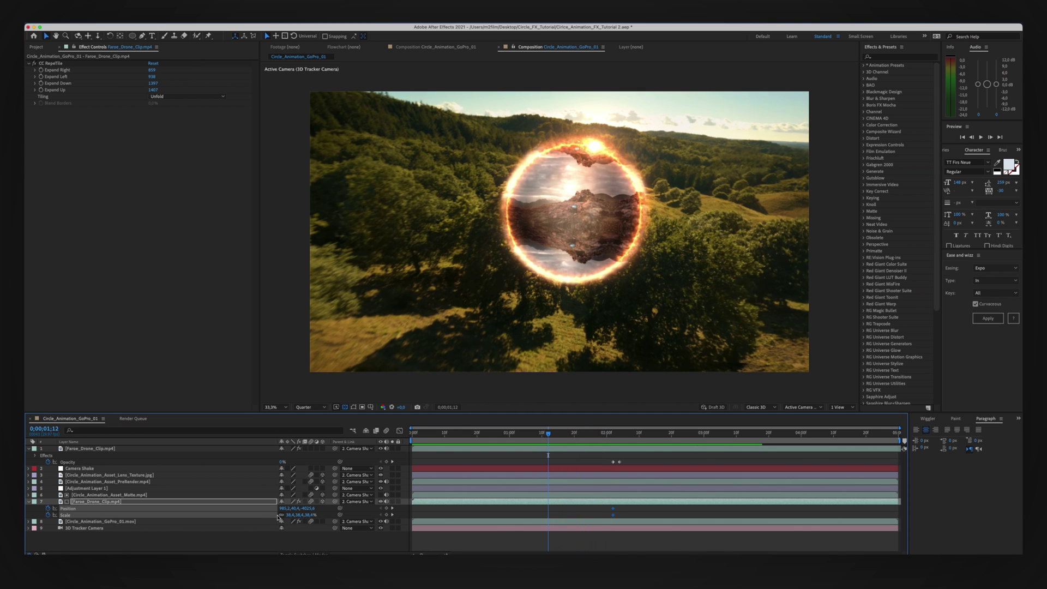
type("68,4")
key("Return")
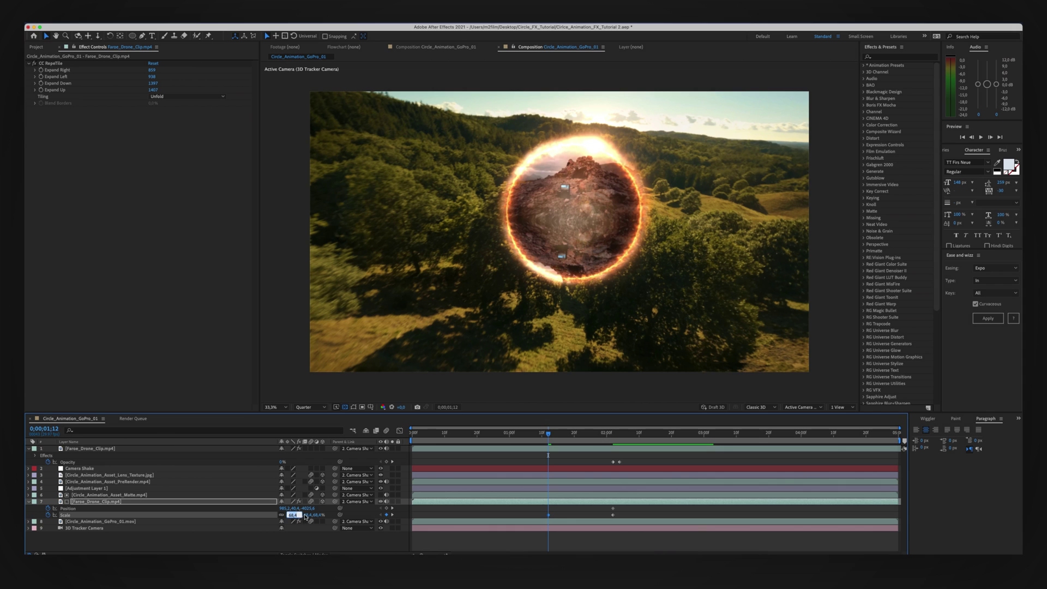
Step: Adjust the matted clip's Position and Scale at 0;00;01;12 to frame the rocky hill inside the fire circle, and preview the move
left_click_drag(293, 508, 429, 505)
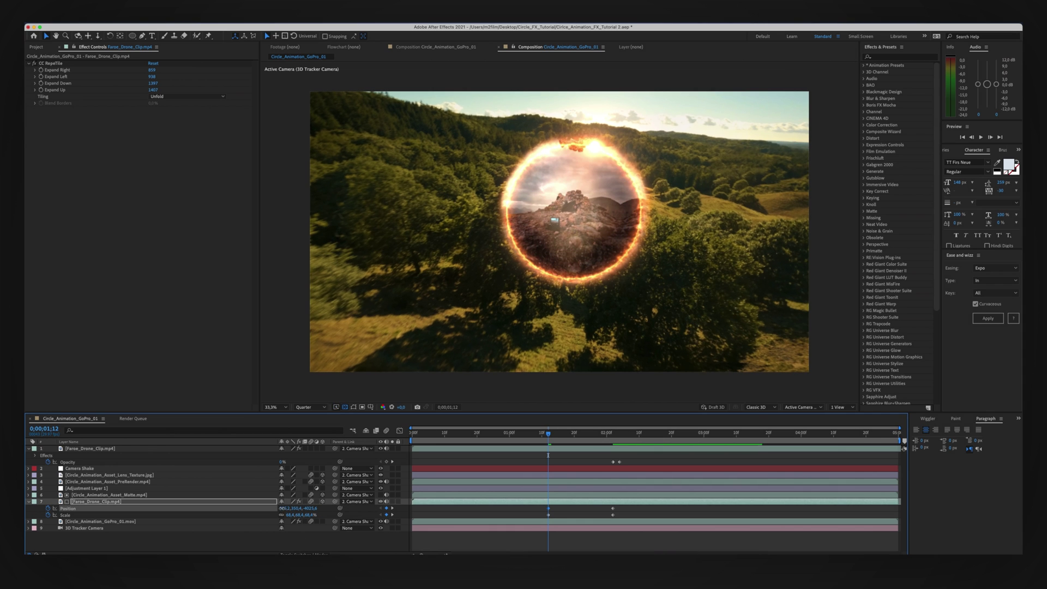
left_click_drag(285, 508, 314, 509)
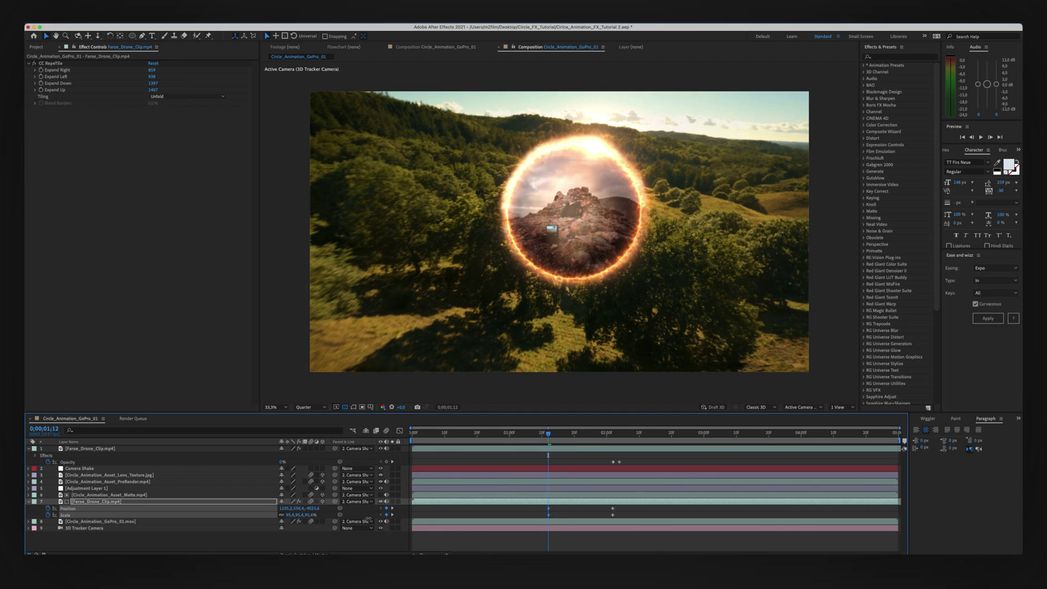
left_click_drag(287, 509, 276, 511)
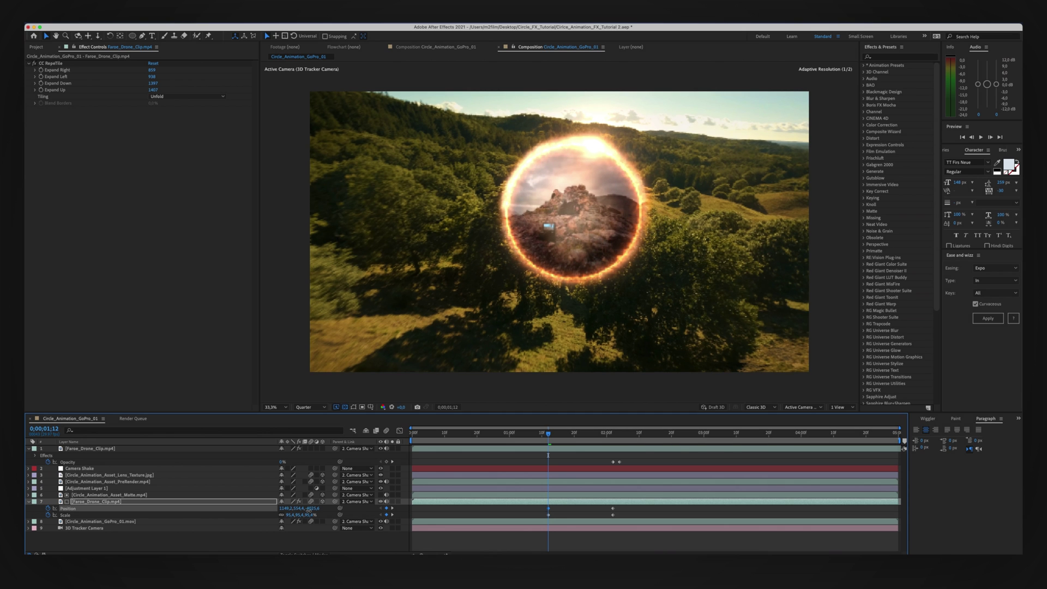
left_click(559, 514)
key("space")
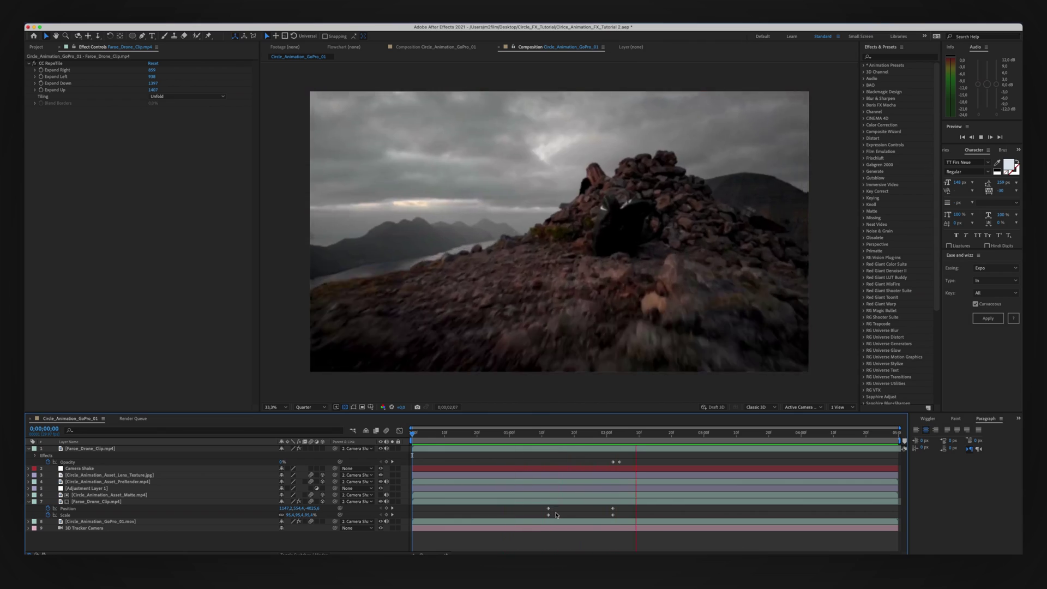
Step: Try moving the matted clip's first Position and Scale keyframes back to about 0;00;00;24 and preview the slower move
left_click_drag(556, 509, 490, 513)
key("space")
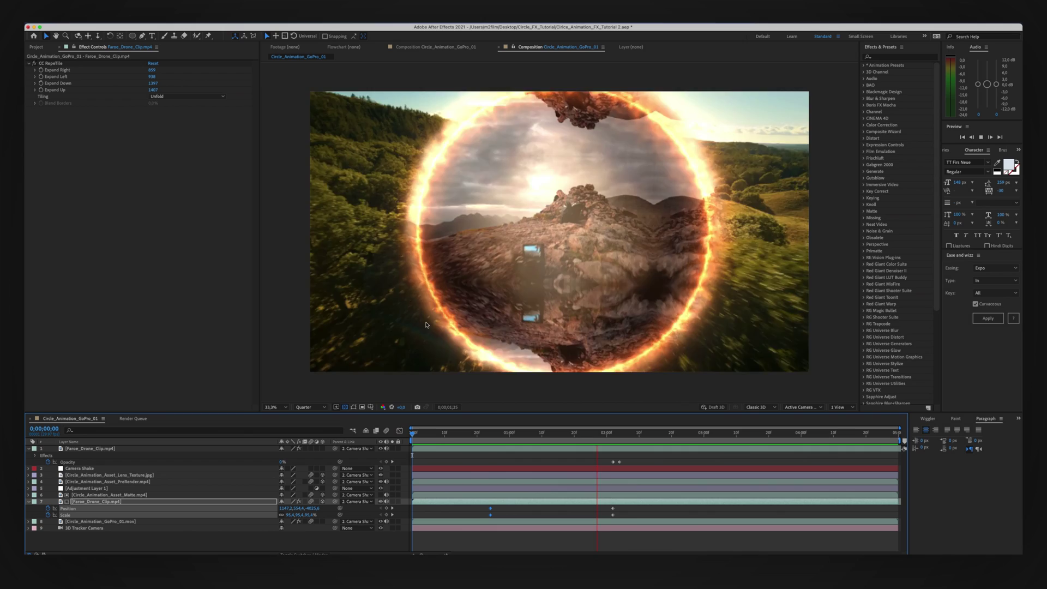
key("space")
Step: Move the matted clip's first Position and Scale keyframes to 0;00;01;19 and play back the transition
left_click_drag(490, 508, 556, 509)
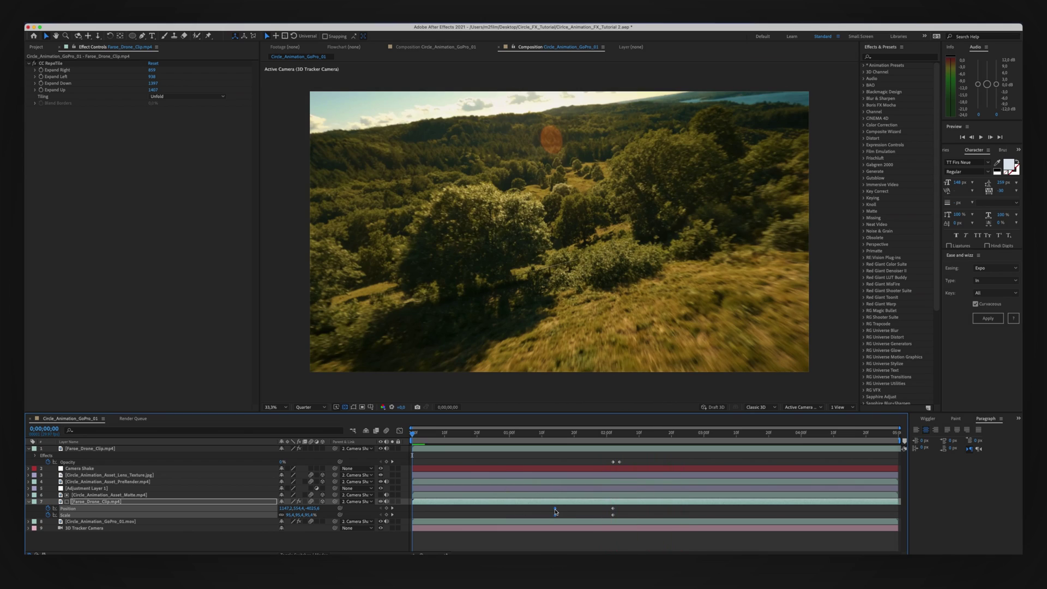
key("space")
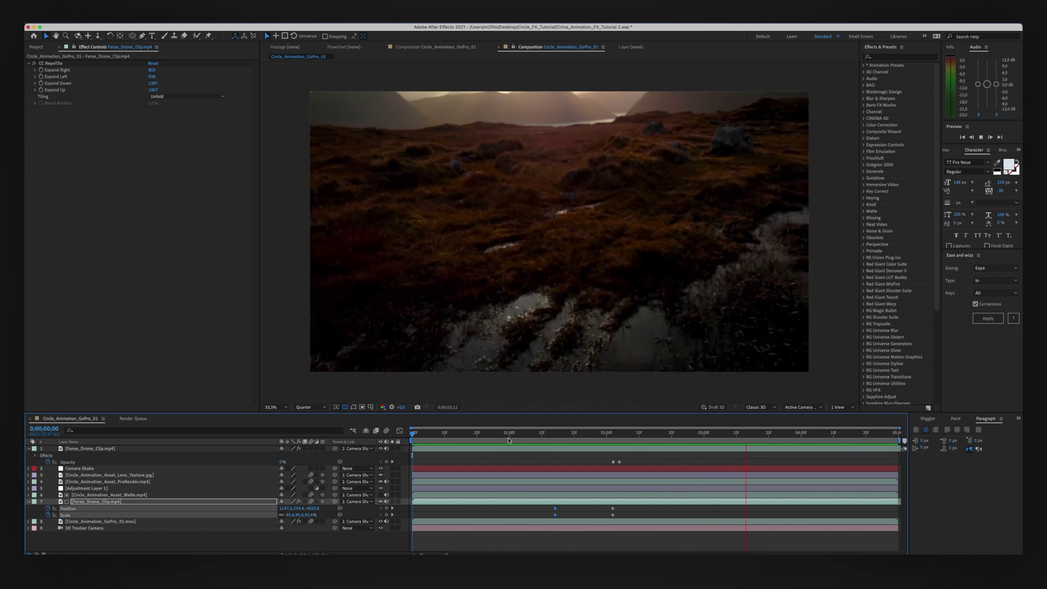
left_click_drag(545, 434, 570, 434)
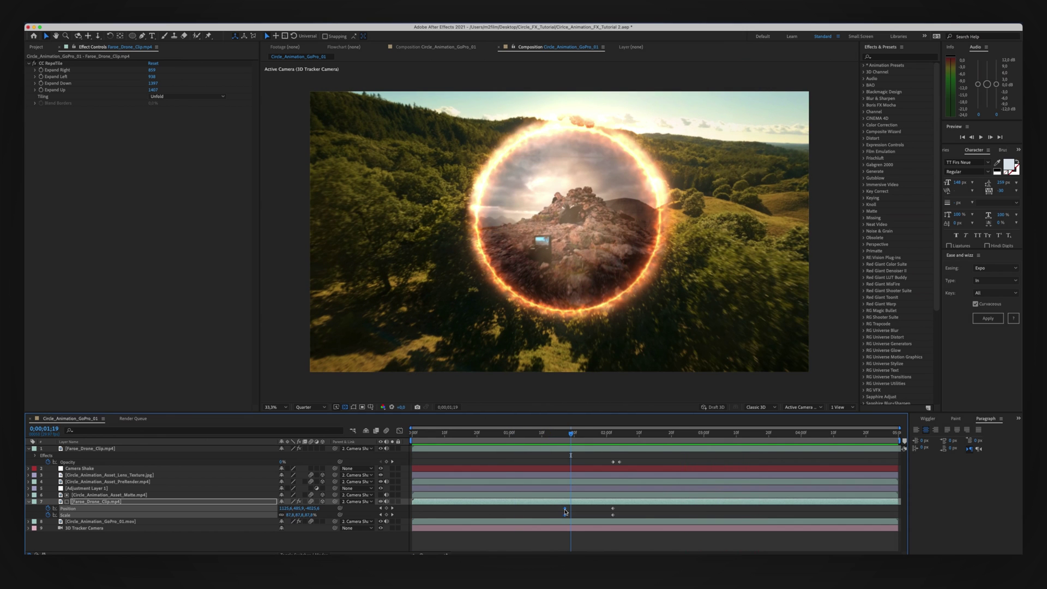
left_click_drag(565, 509, 571, 510)
key("space")
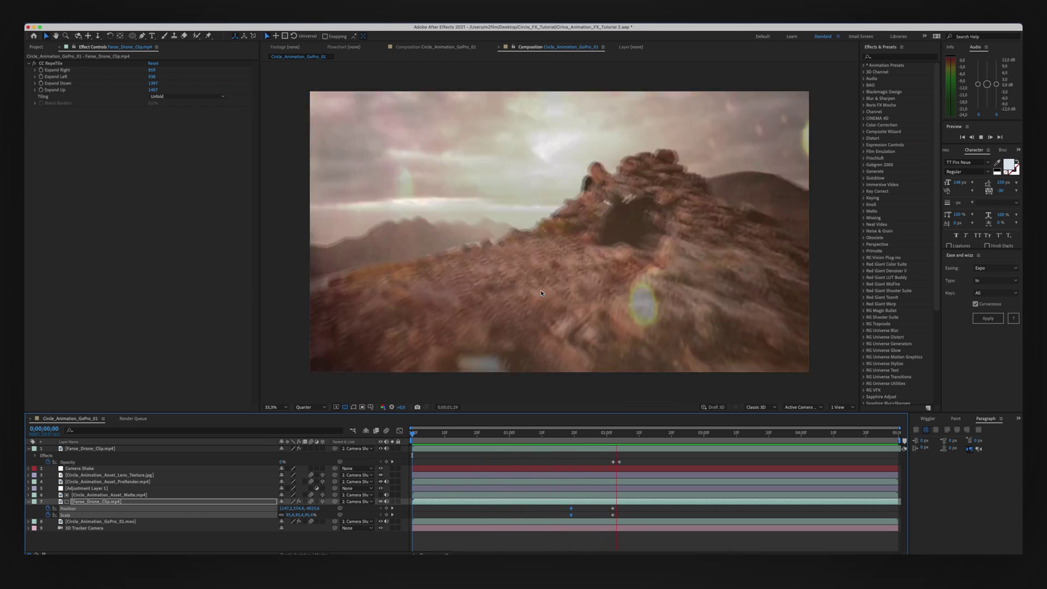
key("space")
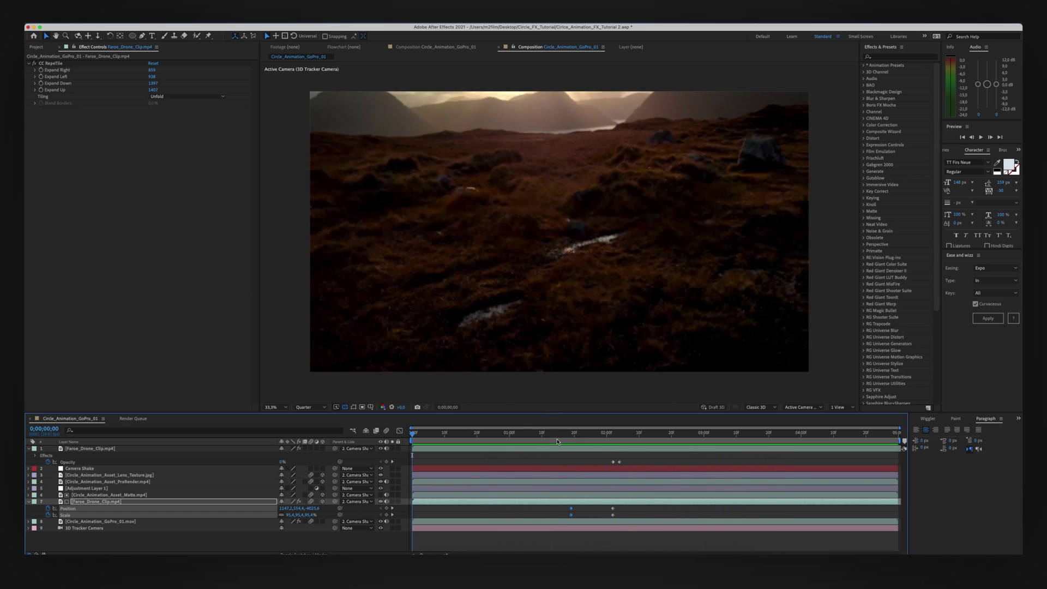
left_click_drag(557, 441, 609, 441)
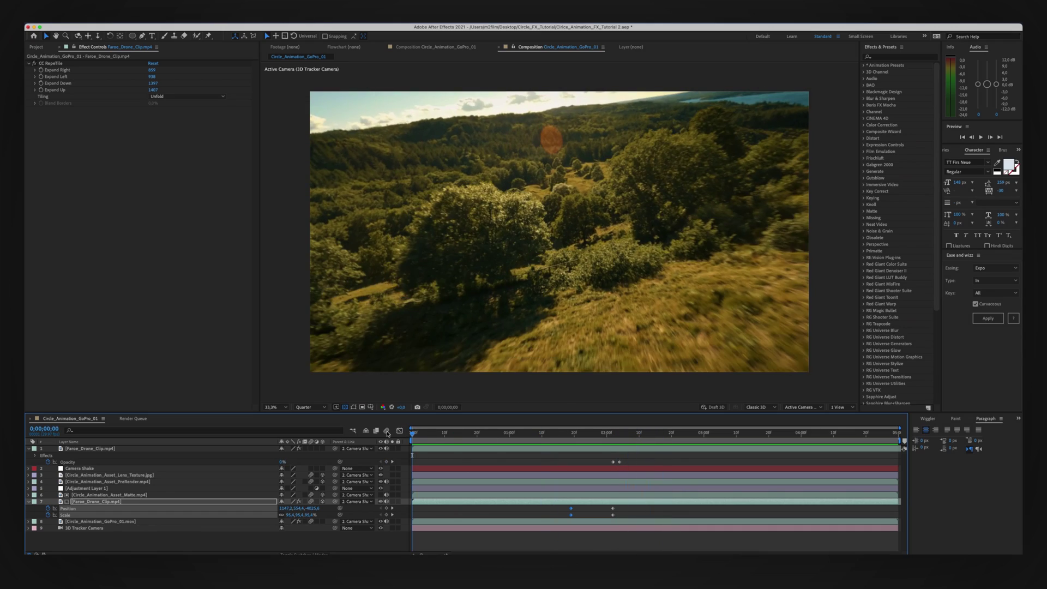
key("space")
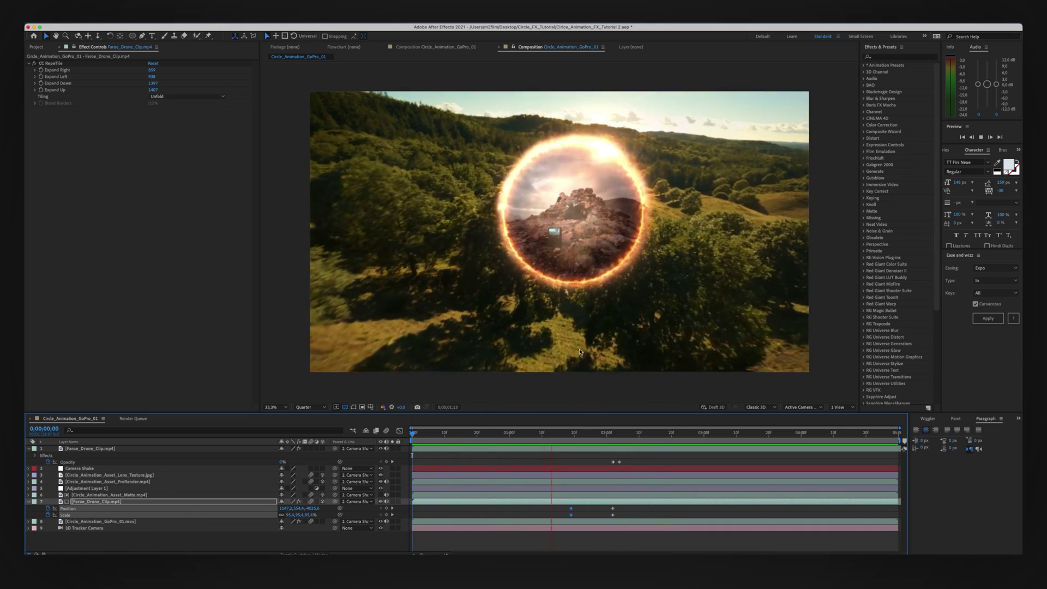
key("space")
Step: Add a marker to the Camera Shake layer at 0;00;02;04
left_click_drag(447, 441, 491, 445)
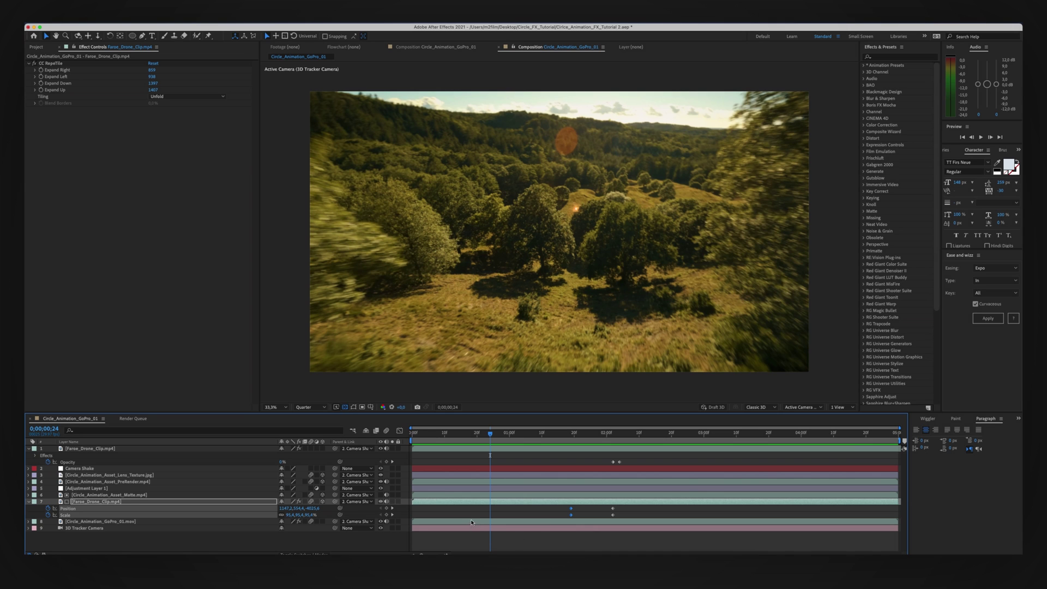
left_click_drag(605, 435, 621, 436)
left_click(626, 454)
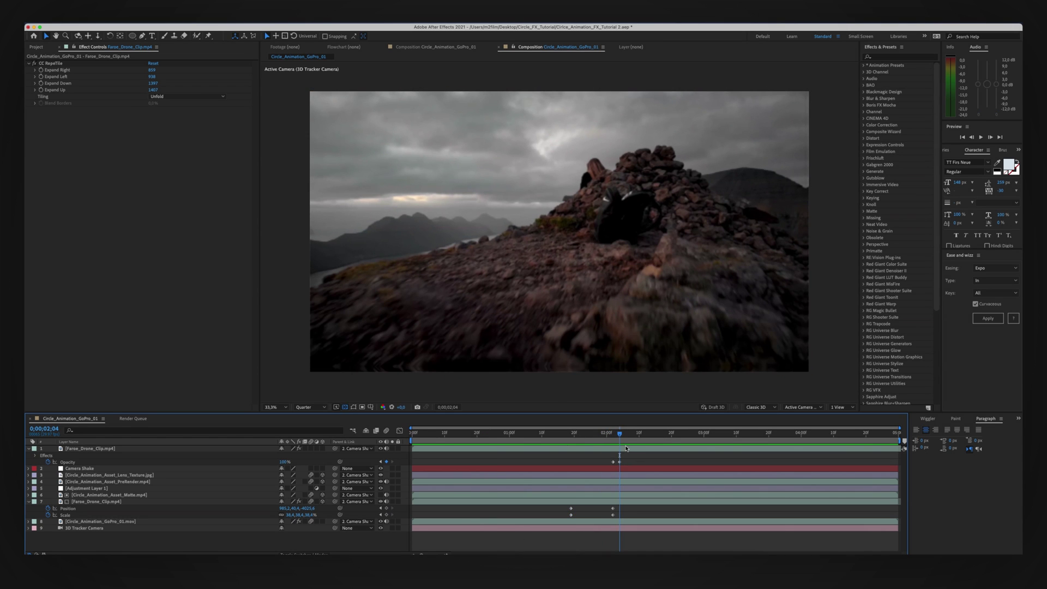
right_click(624, 470)
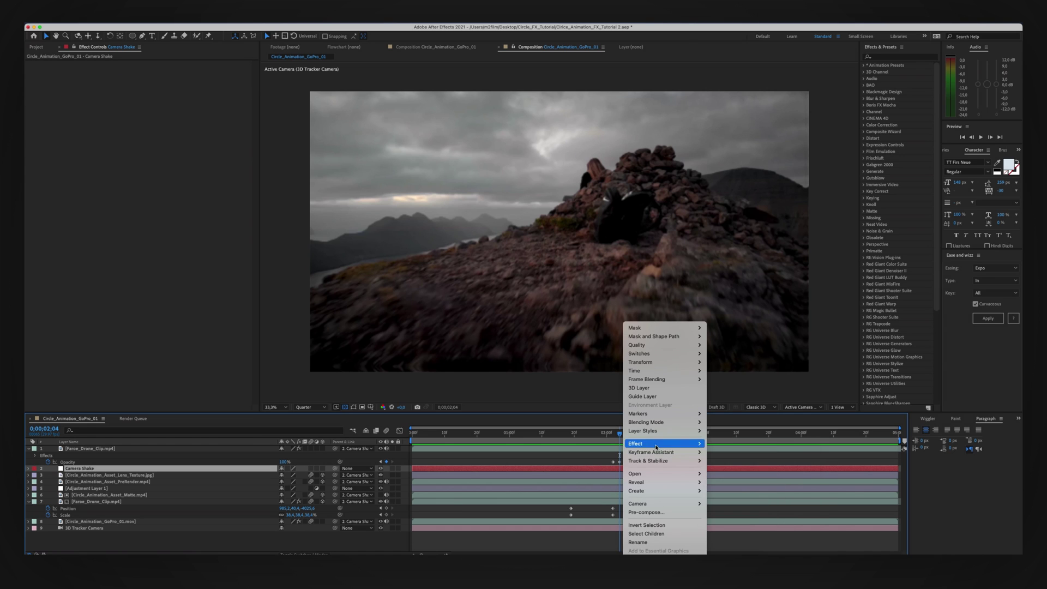
mouse_move(682, 413)
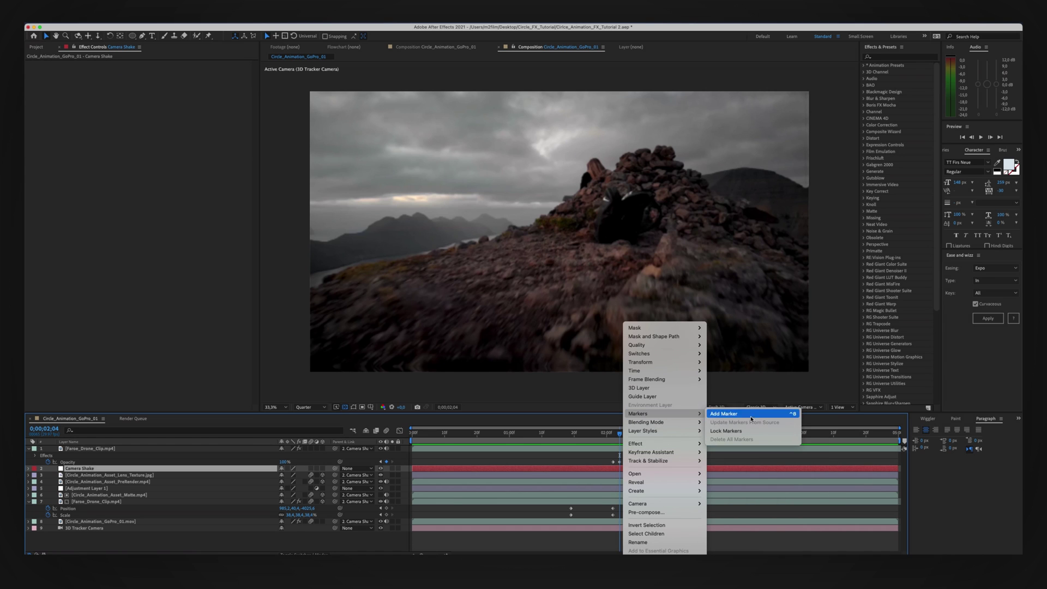
left_click(724, 413)
Step: Trim the start of both drone clip layers to 0;00;00;24
left_click_drag(579, 442, 491, 450)
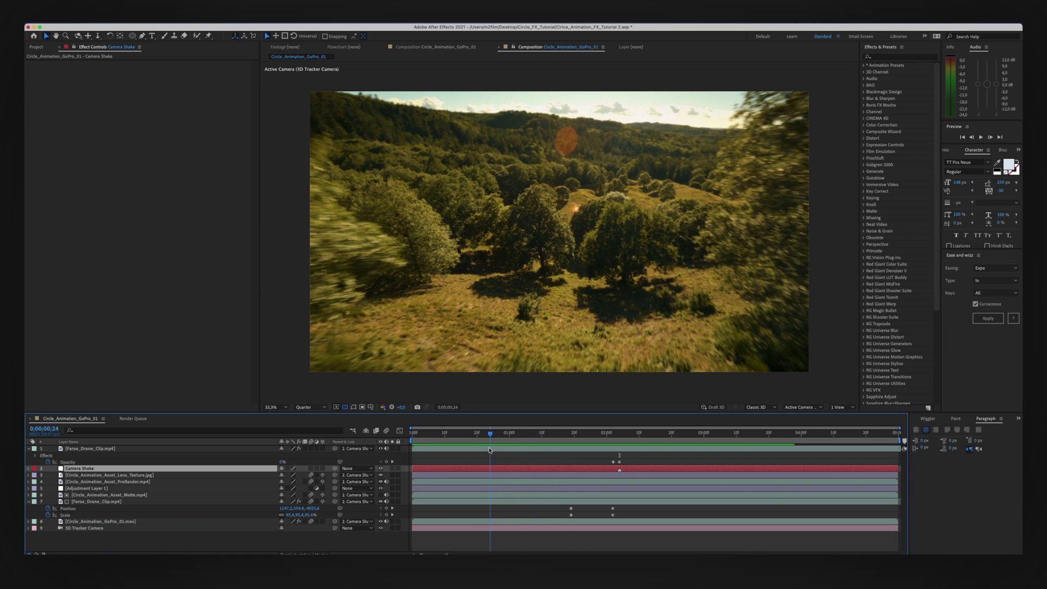
left_click(485, 449)
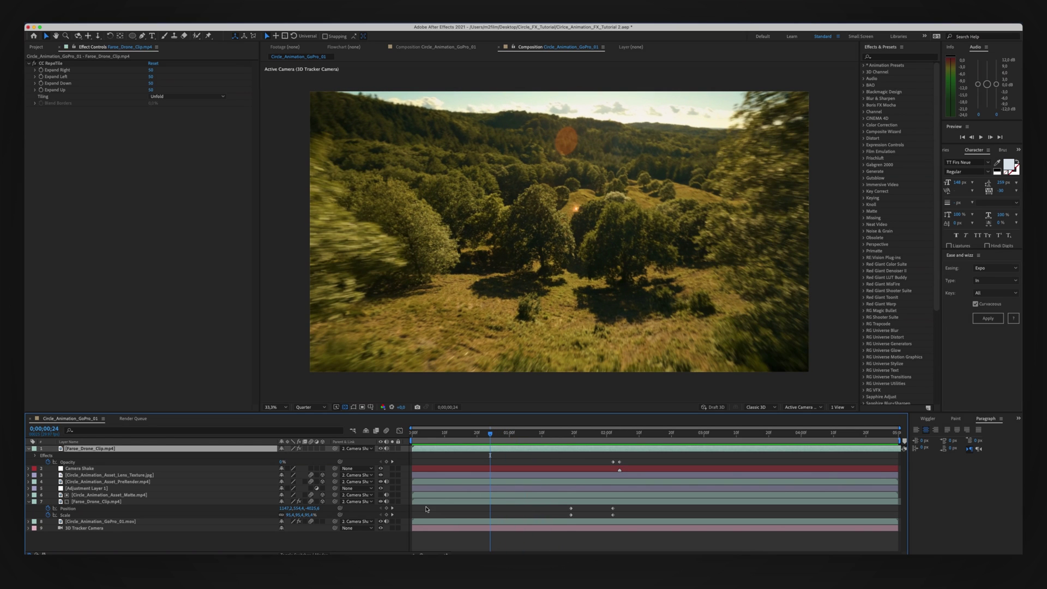
left_click(435, 503, "super")
left_click_drag(435, 503, 526, 505)
Step: Select the Opacity, Position and Scale keyframes of both drone clips and play back the composition from the start
left_click_drag(730, 461, 598, 524)
left_click_drag(617, 462, 613, 462)
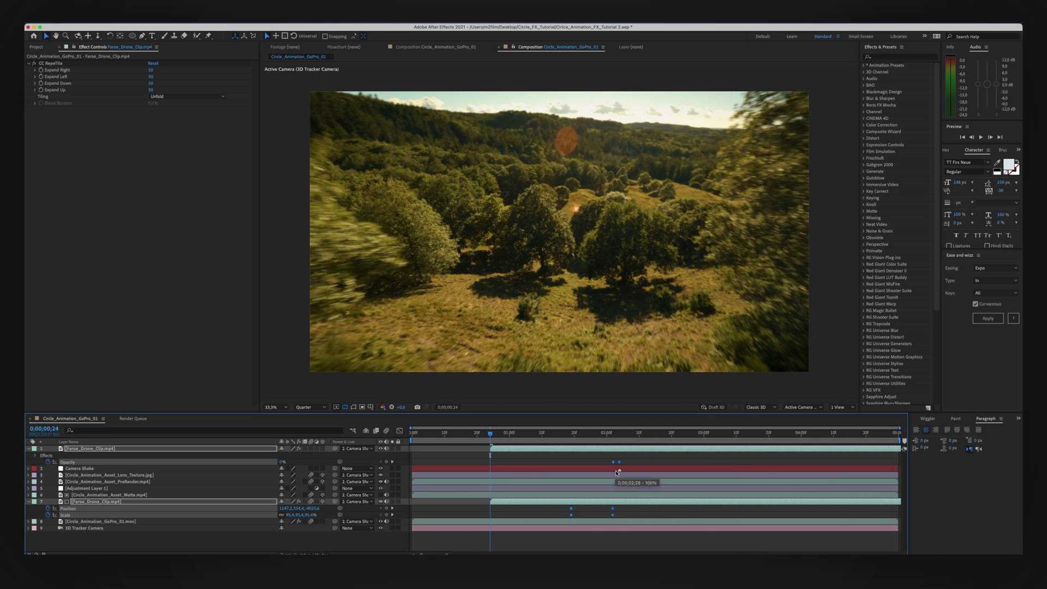
left_click_drag(490, 434, 413, 433)
key("space")
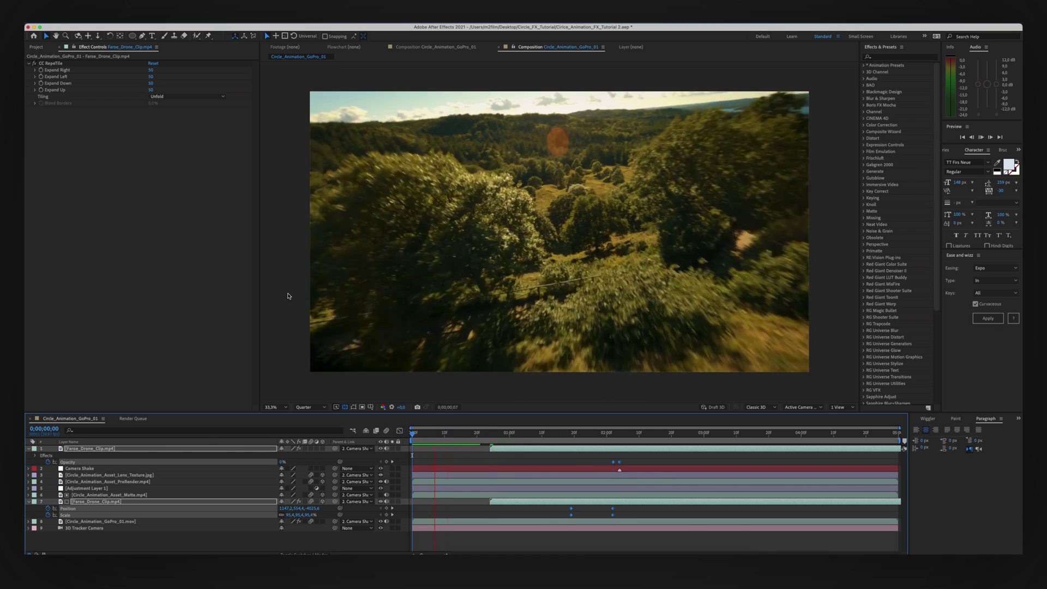